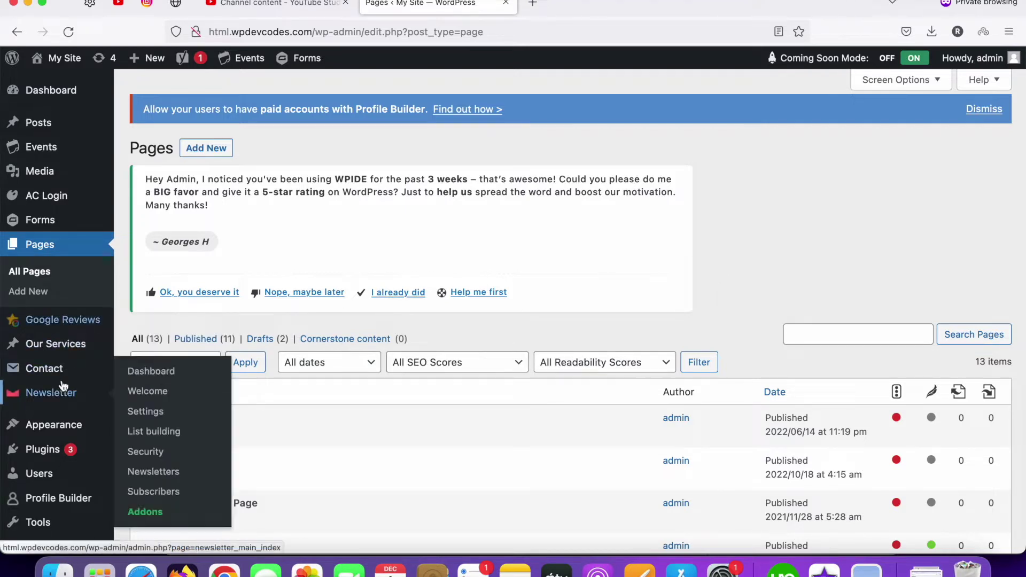
scroll(88, 363, down, 2)
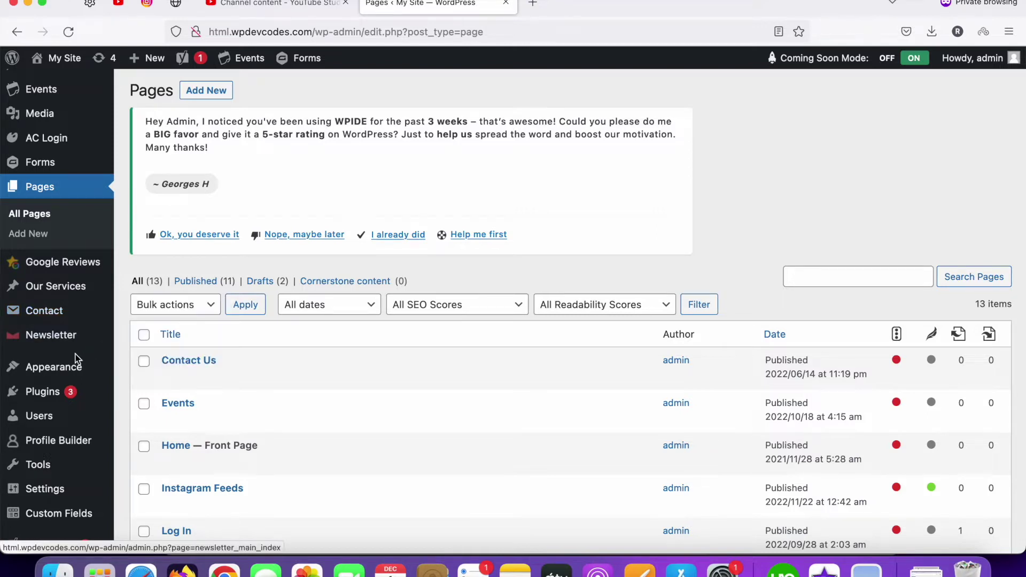
scroll(57, 354, down, 2)
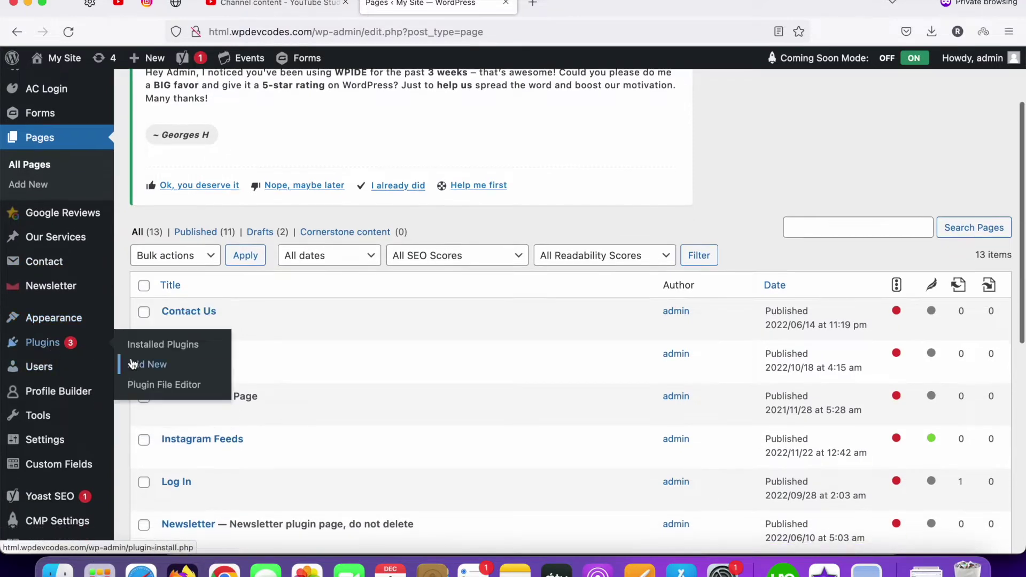
Open the Plugins > Add New page in a new browser tab.
super+click(144, 364)
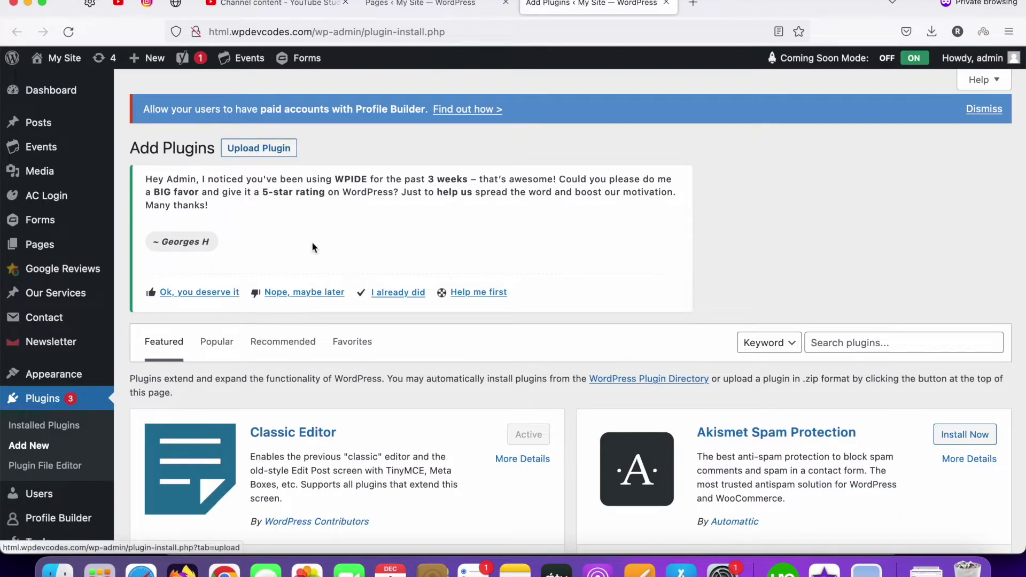
Search the plugin directory for 'contact form 7 with paypal'.
click(876, 346)
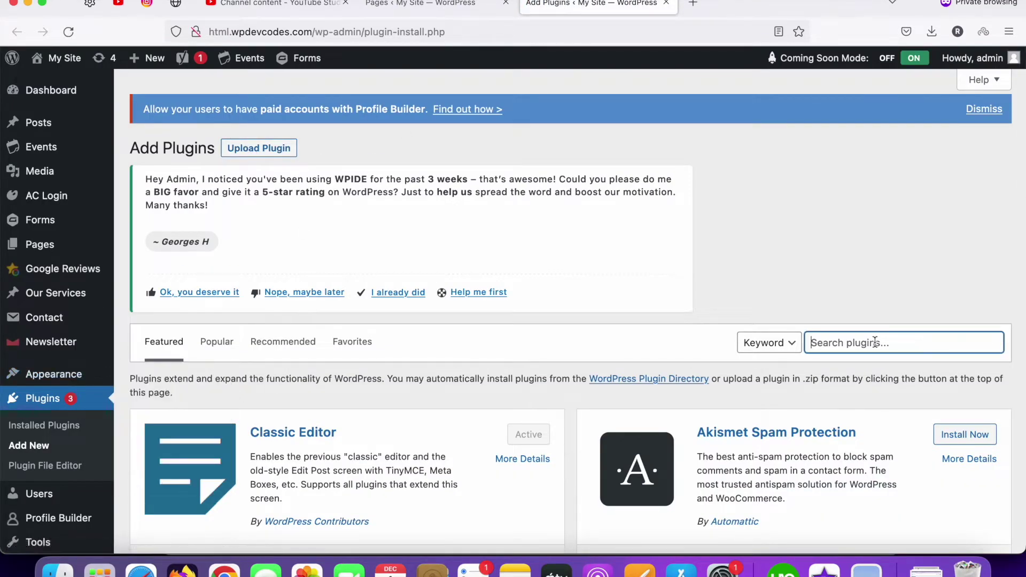
text(contact)
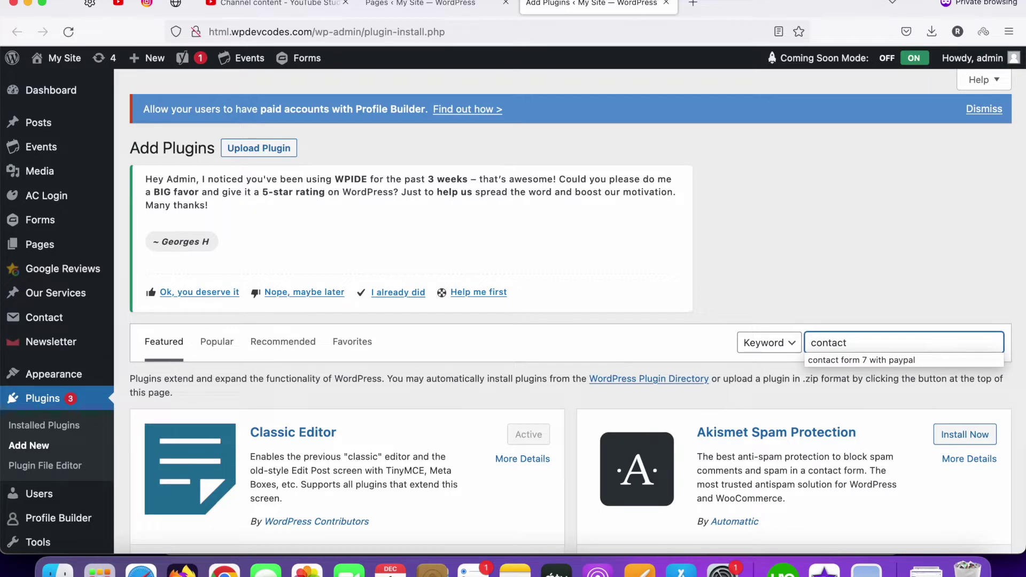
key(Down)
key(Return)
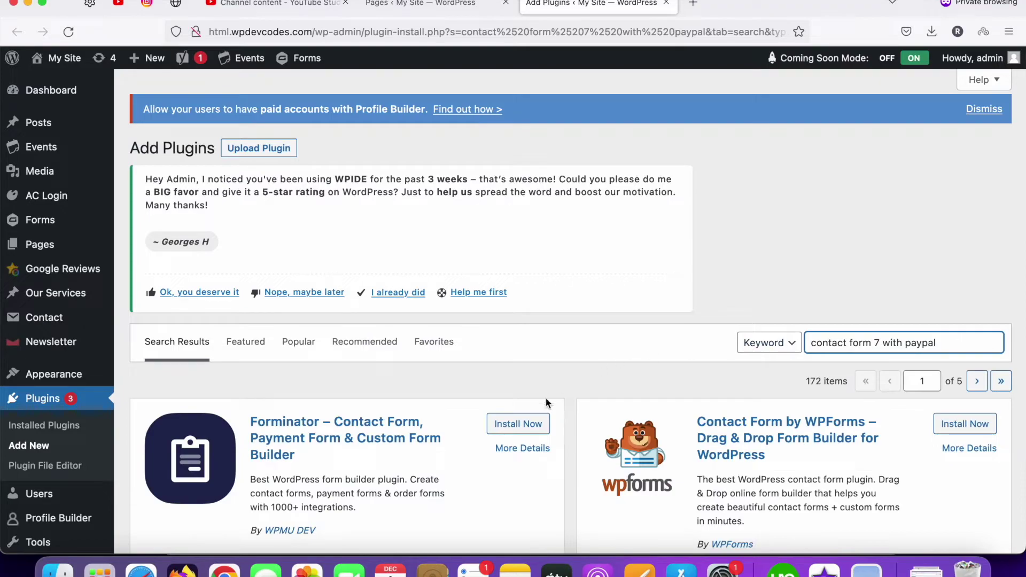
scroll(546, 398, down, 3)
scroll(566, 385, down, 1)
scroll(566, 385, down, 8)
scroll(566, 385, down, 5)
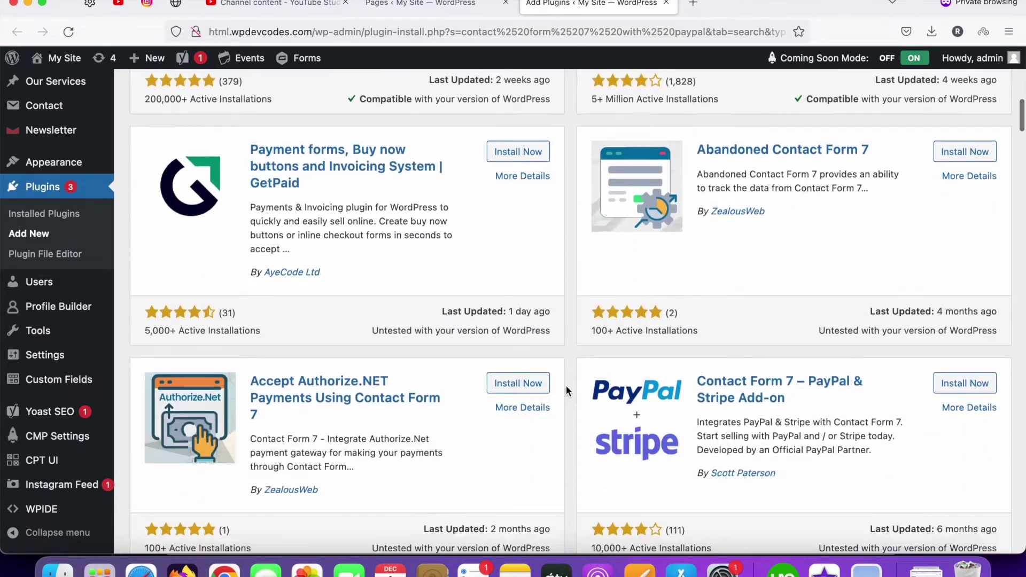
scroll(566, 387, down, 5)
scroll(565, 386, down, 4)
scroll(565, 386, down, 1)
scroll(565, 387, down, 1)
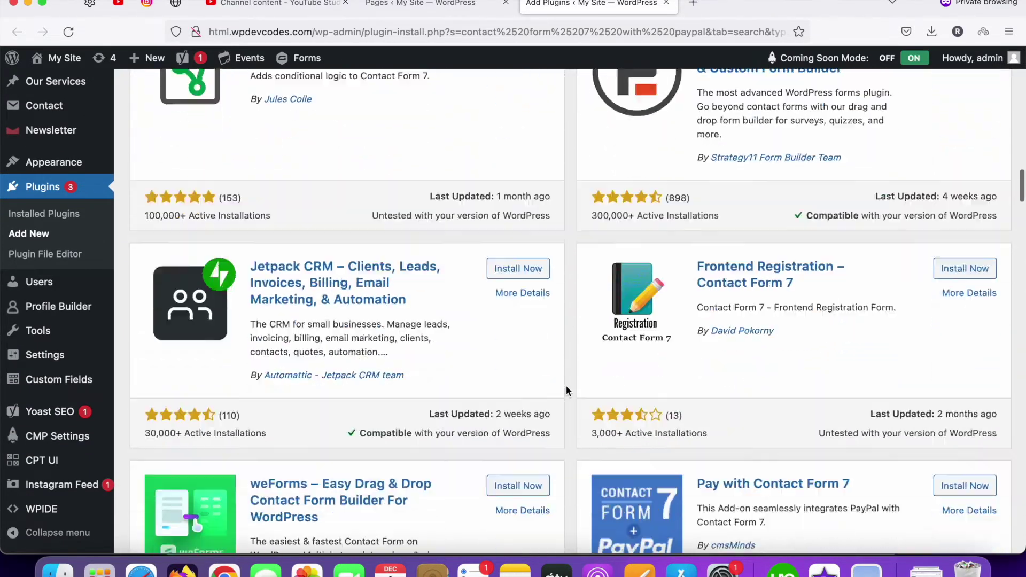
scroll(566, 386, down, 5)
scroll(567, 386, down, 1)
scroll(565, 385, down, 3)
scroll(566, 386, down, 1)
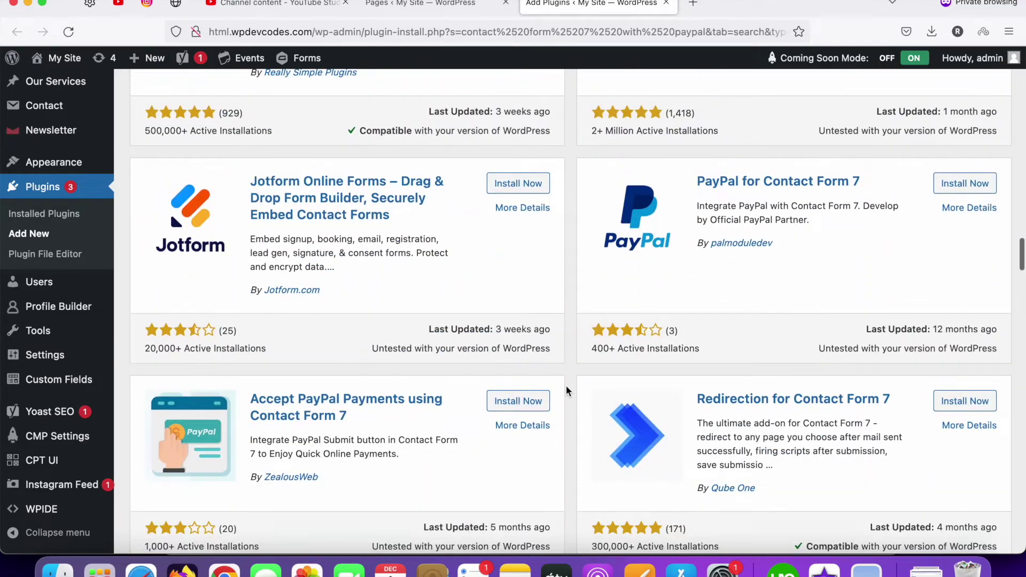
scroll(566, 385, down, 5)
scroll(566, 386, down, 1)
scroll(567, 386, down, 5)
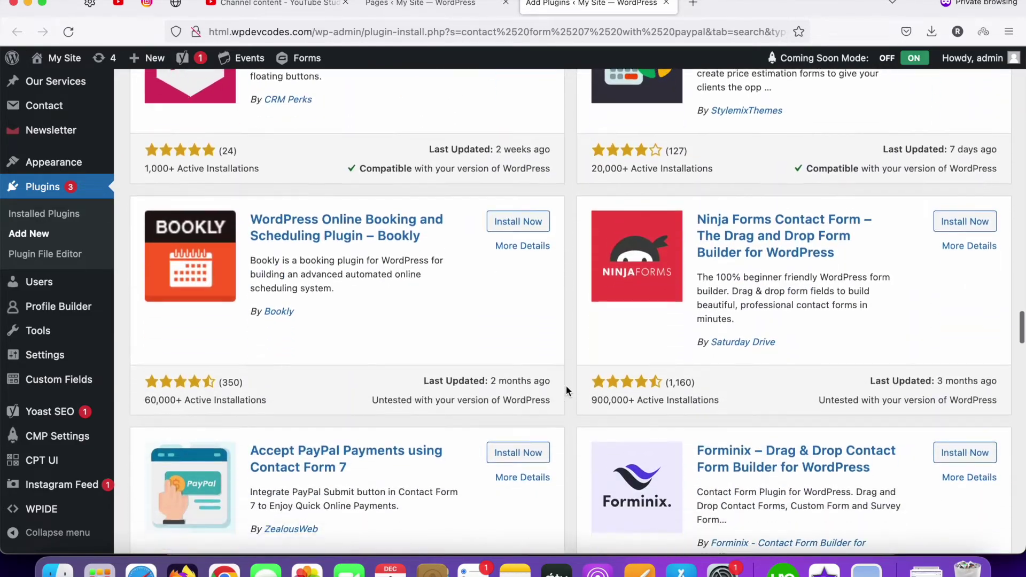
scroll(566, 386, down, 5)
scroll(565, 385, down, 5)
scroll(566, 386, down, 3)
scroll(566, 385, down, 5)
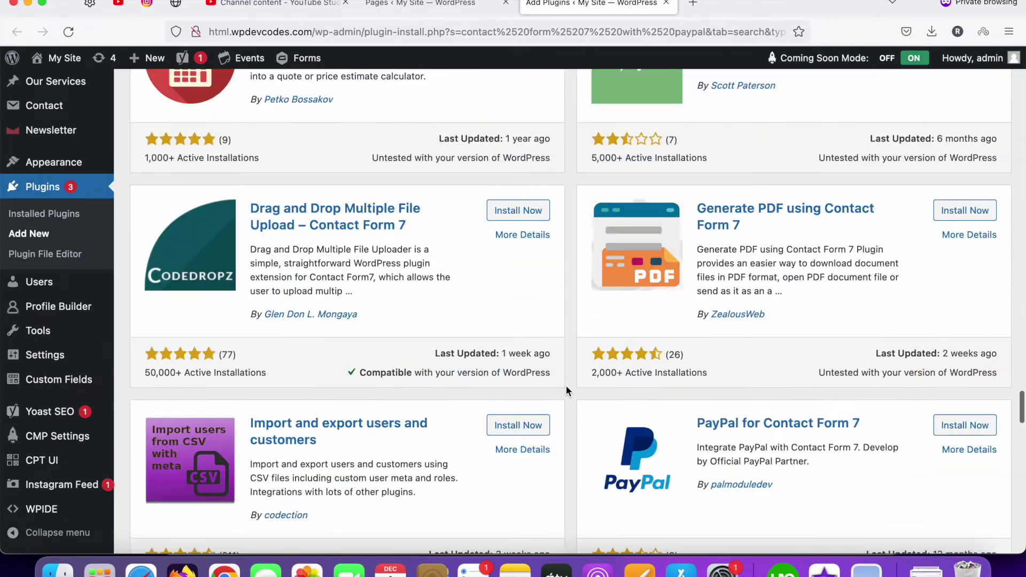
scroll(565, 389, down, 5)
scroll(566, 389, down, 5)
scroll(566, 389, down, 10)
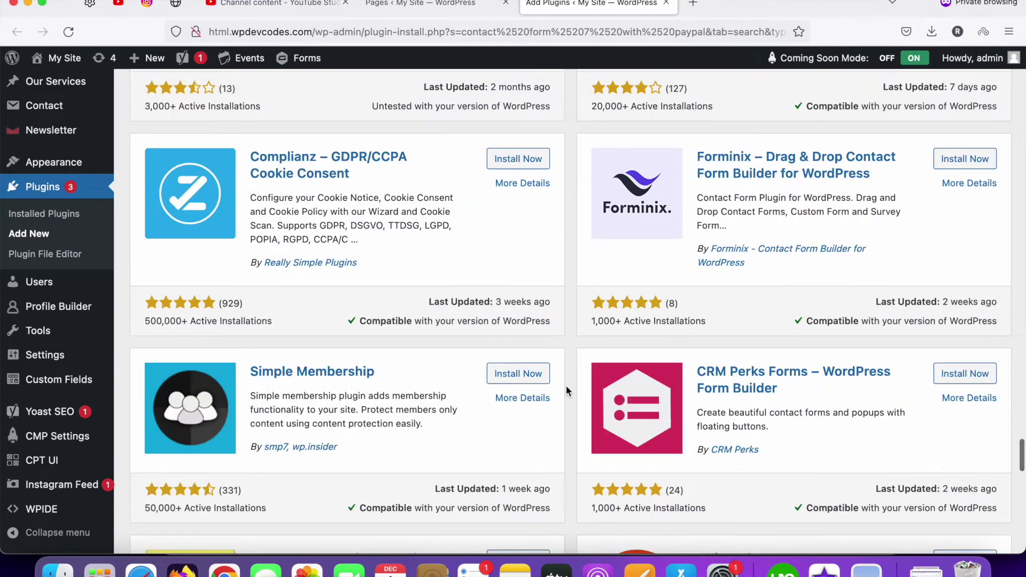
scroll(566, 387, down, 5)
scroll(566, 387, down, 5)
scroll(566, 387, down, 5)
scroll(566, 387, down, 2)
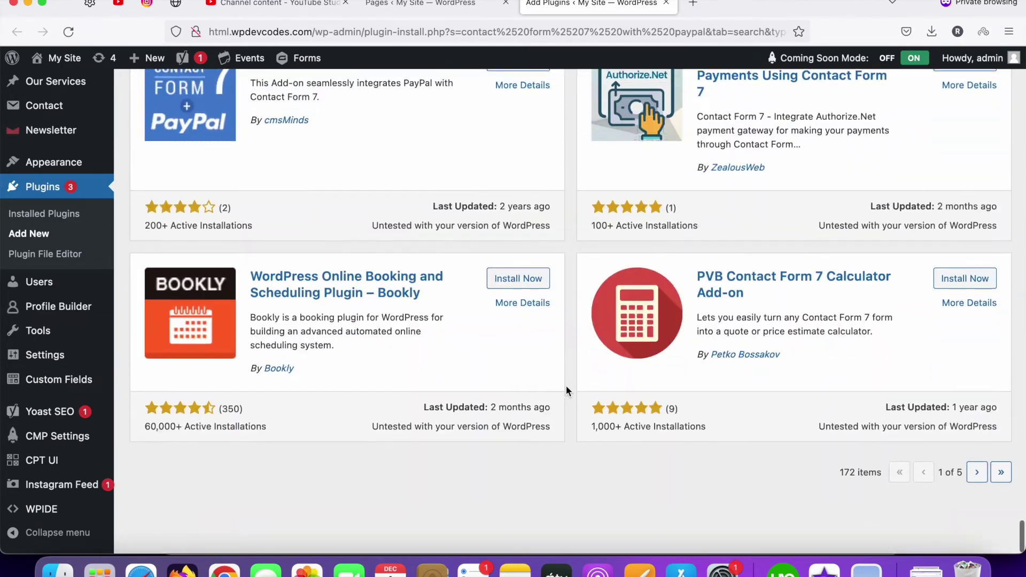
scroll(566, 385, up, 5)
scroll(562, 342, up, 5)
scroll(562, 342, up, 5)
scroll(562, 341, up, 3)
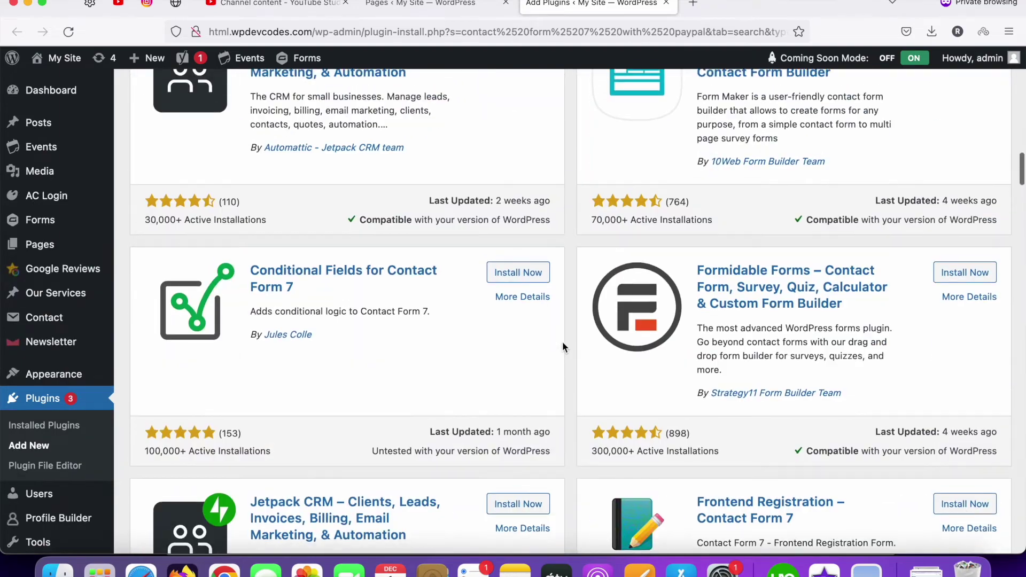
scroll(562, 342, up, 5)
scroll(562, 341, down, 3)
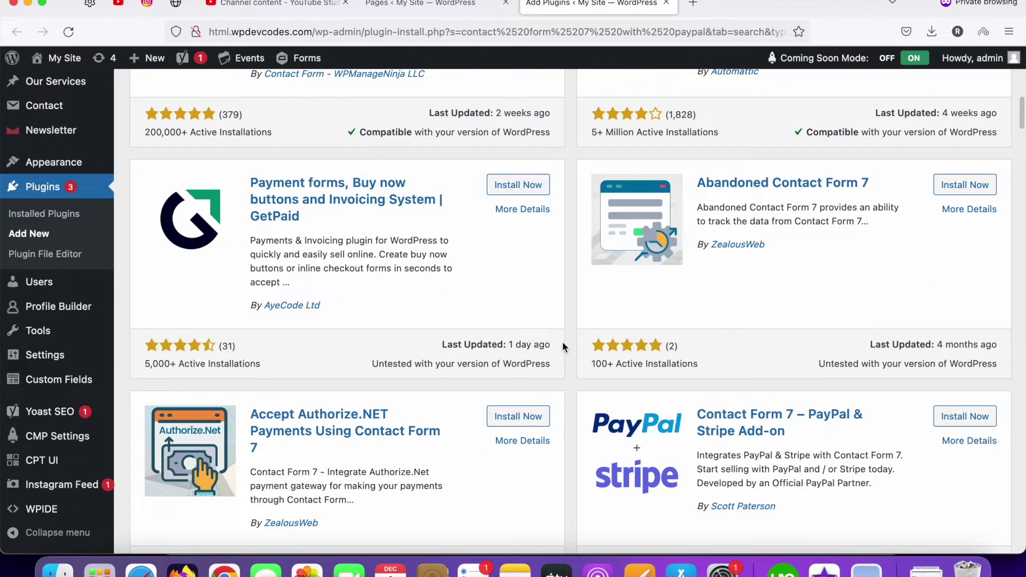
scroll(562, 342, down, 3)
scroll(562, 341, up, 1)
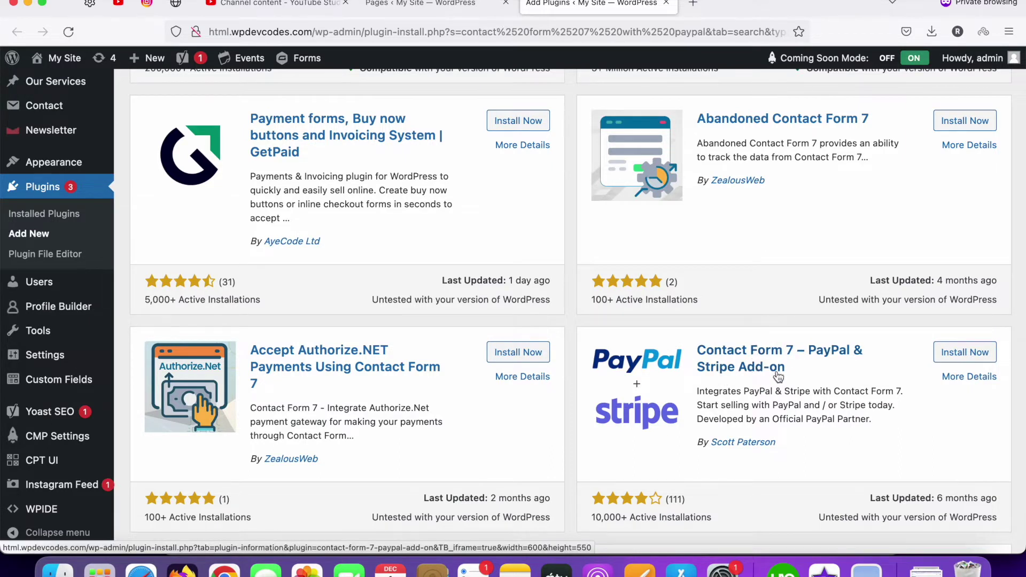
Install and activate the Contact Form 7 – PayPal & Stripe Add-on.
click(968, 353)
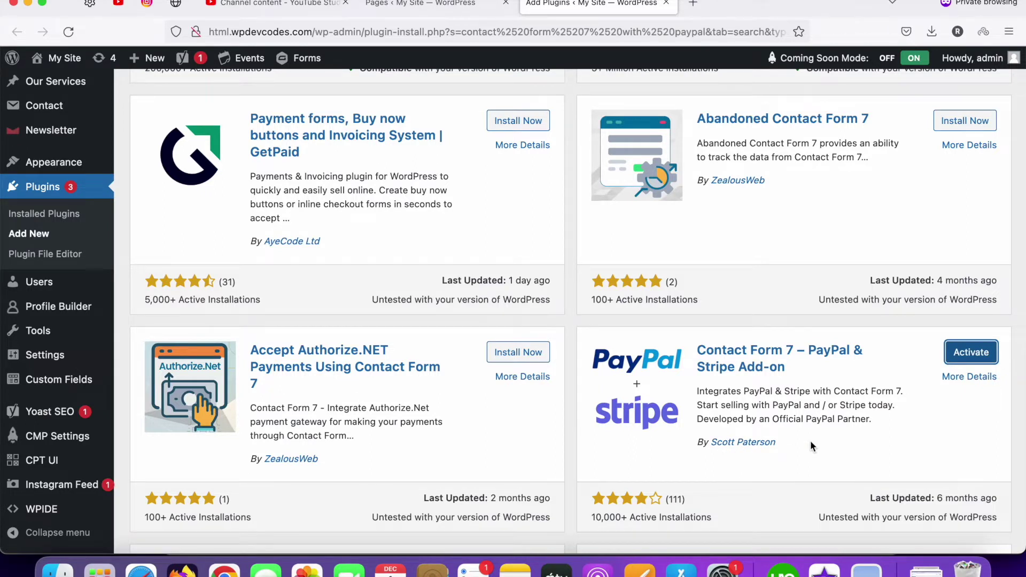
click(977, 355)
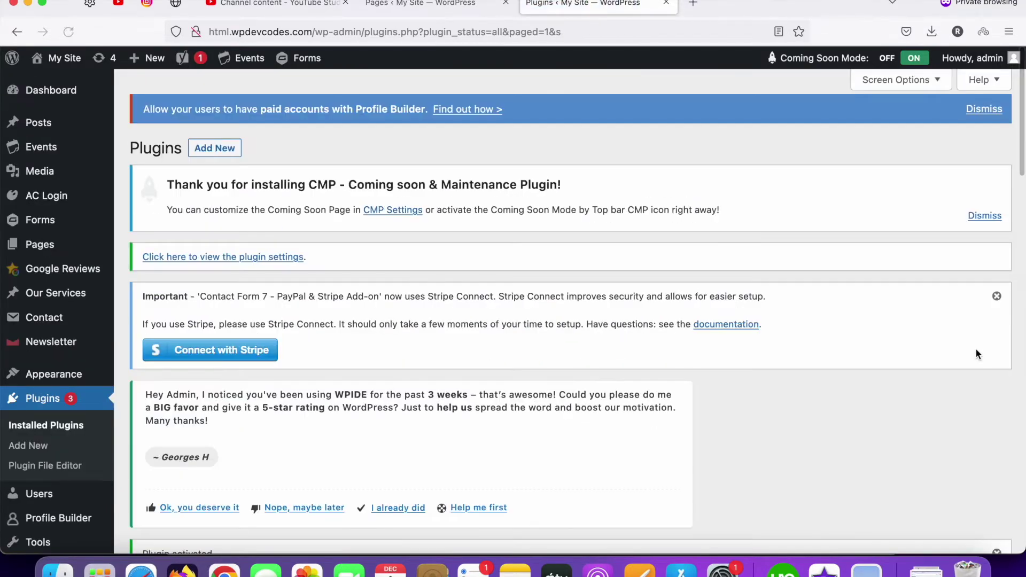
scroll(490, 356, down, 2)
scroll(490, 357, down, 8)
scroll(490, 357, down, 1)
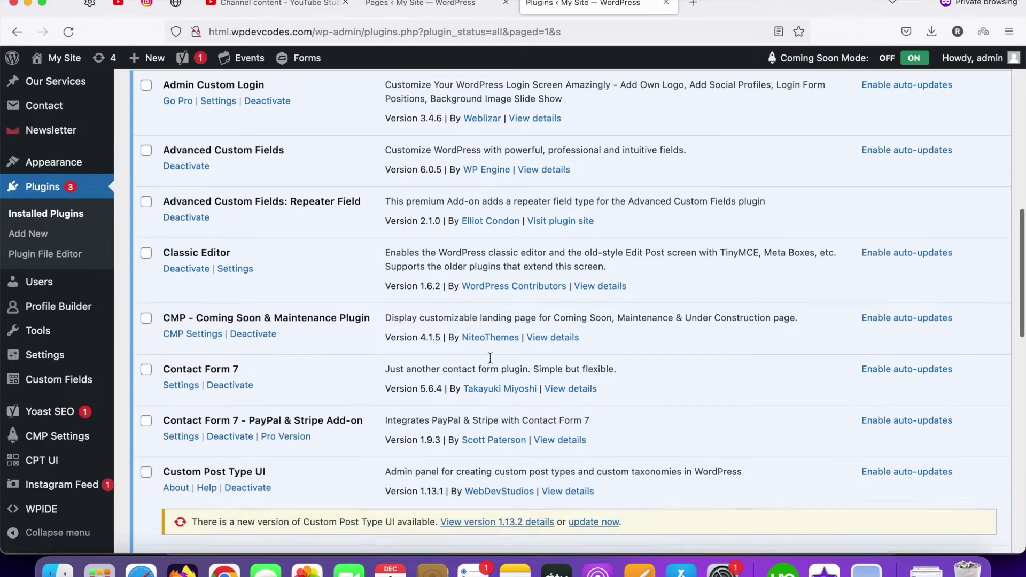
scroll(350, 317, down, 4)
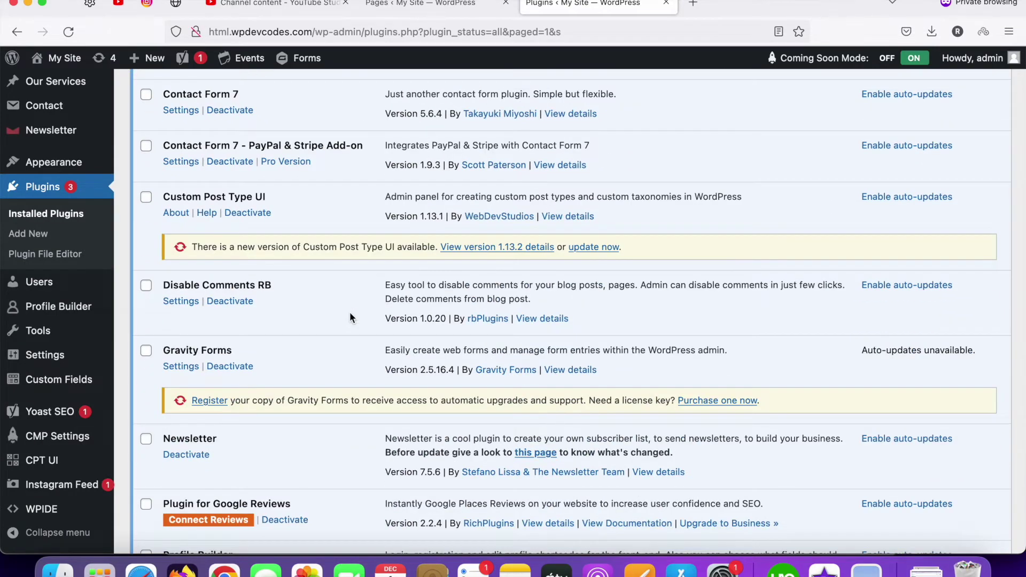
scroll(350, 317, down, 1)
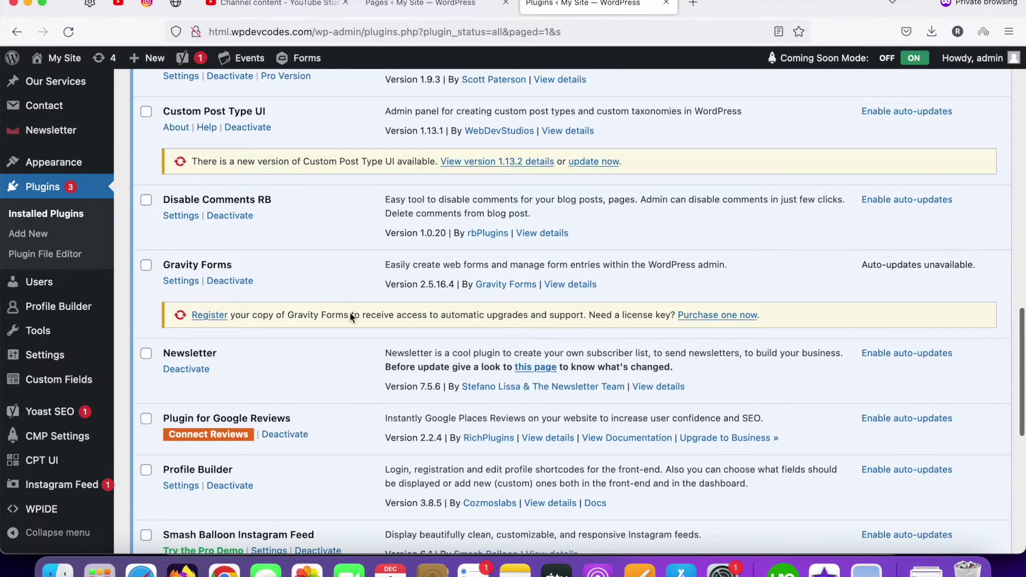
scroll(350, 318, up, 3)
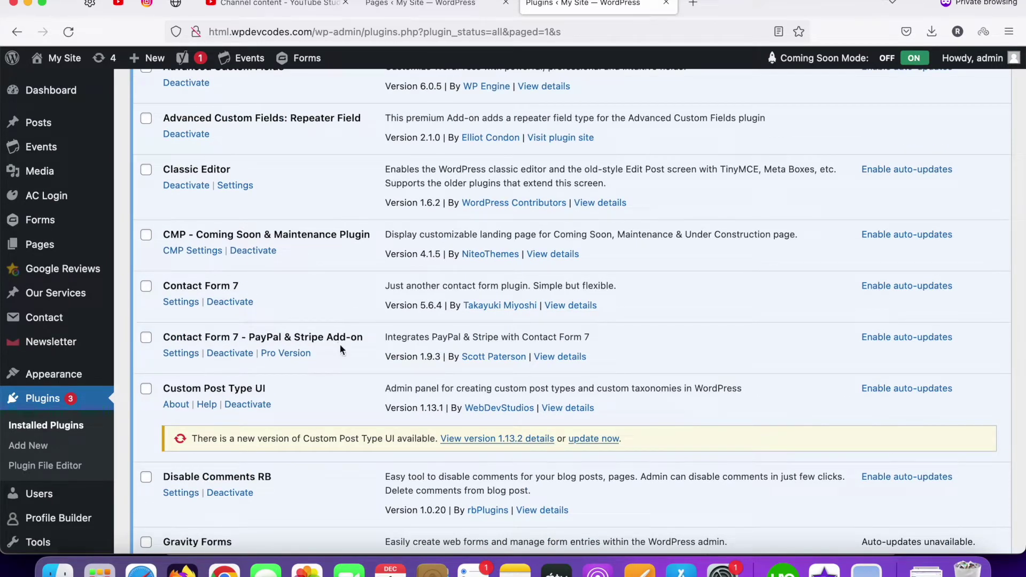
Open the settings page of the Contact Form 7 – PayPal & Stripe Add-on.
click(181, 354)
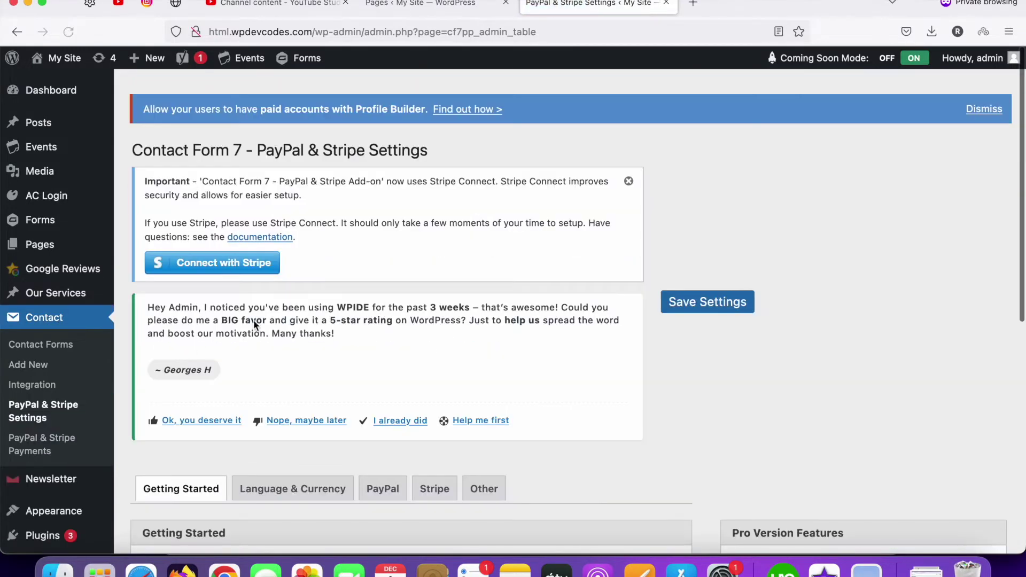
scroll(326, 304, down, 3)
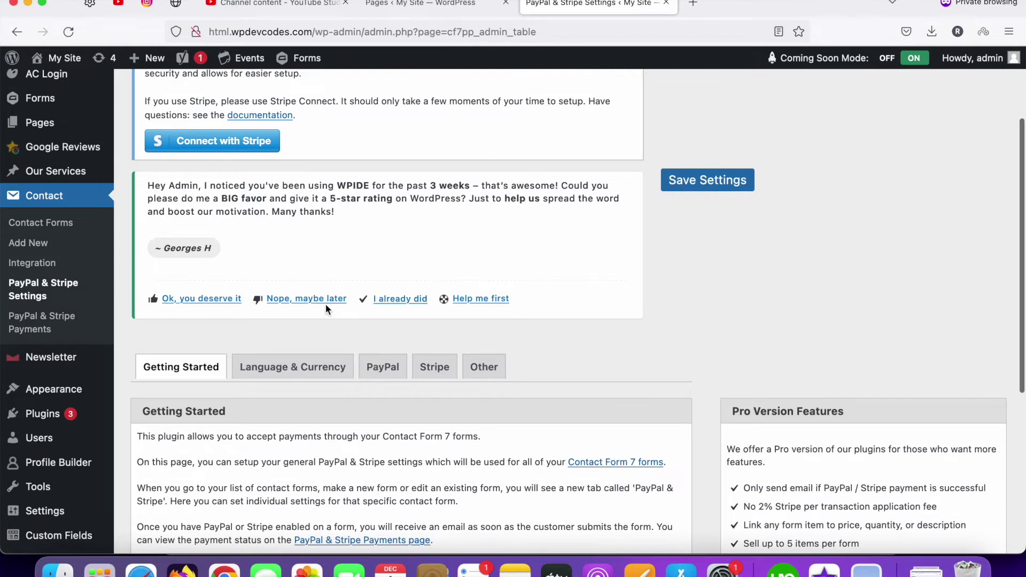
scroll(326, 306, down, 4)
scroll(325, 305, down, 2)
scroll(327, 309, up, 3)
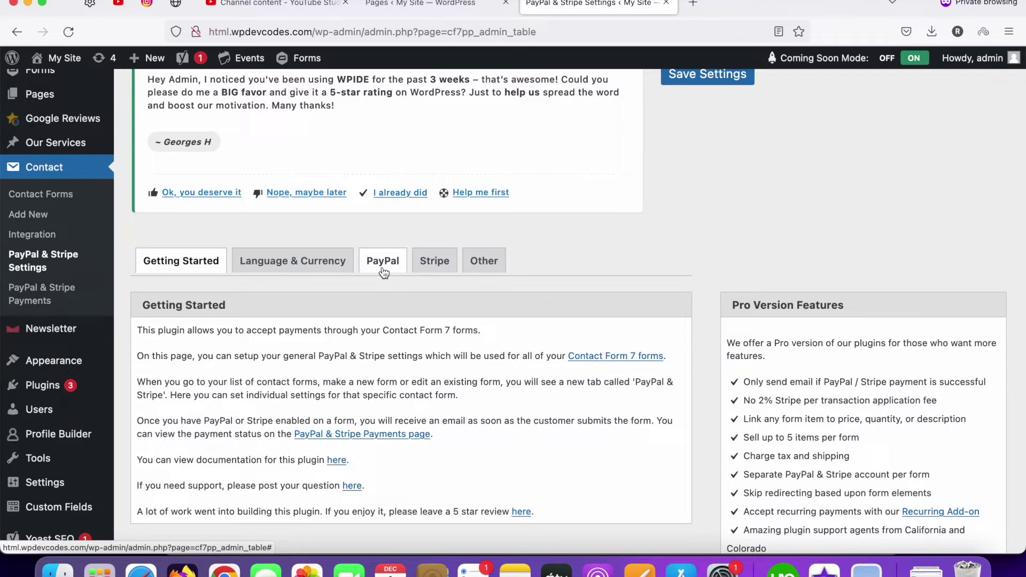
Show the PayPal tab with its Live Account and Sandbox Account fields.
click(383, 264)
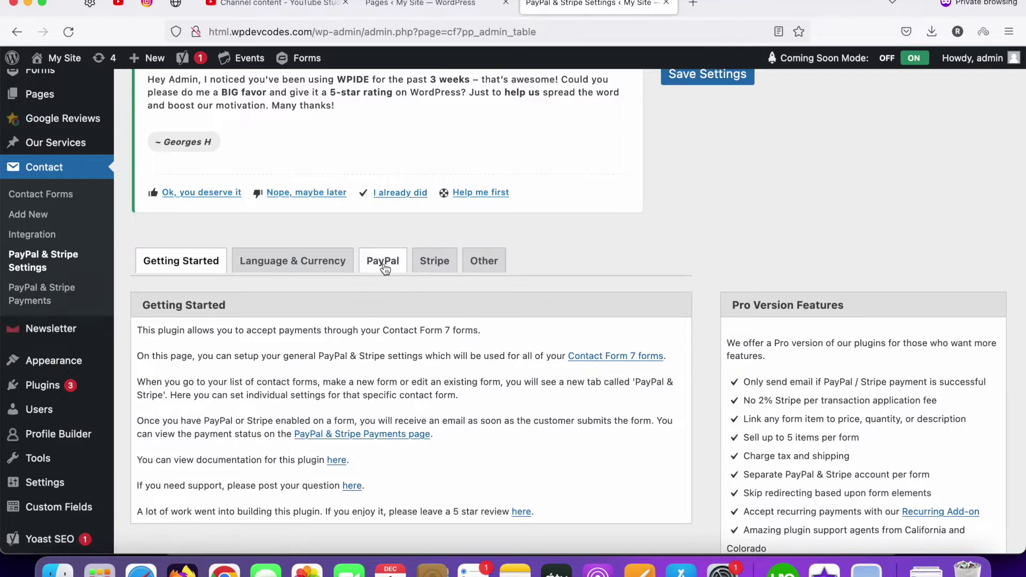
scroll(371, 312, down, 3)
scroll(388, 309, down, 3)
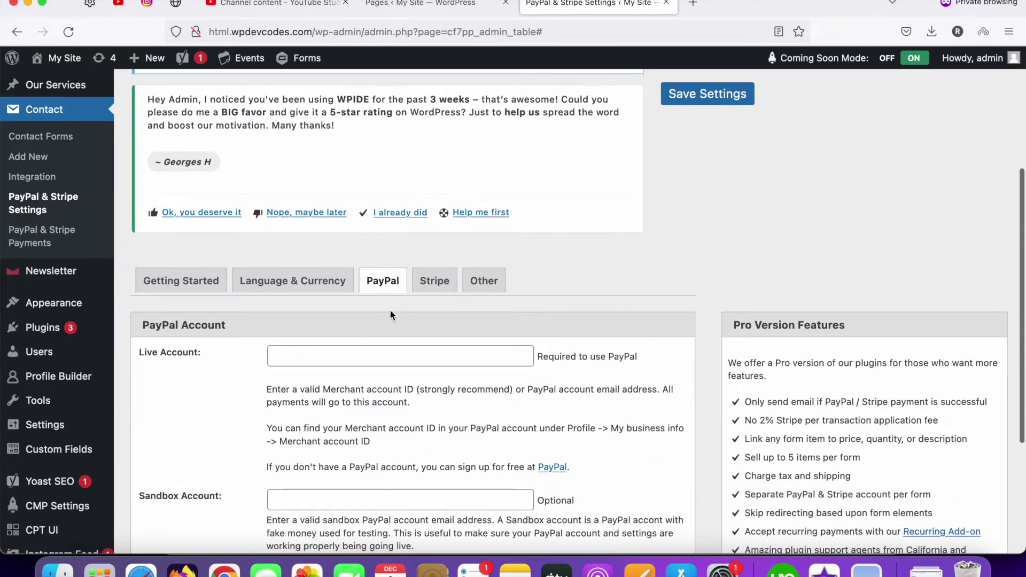
scroll(385, 286, down, 2)
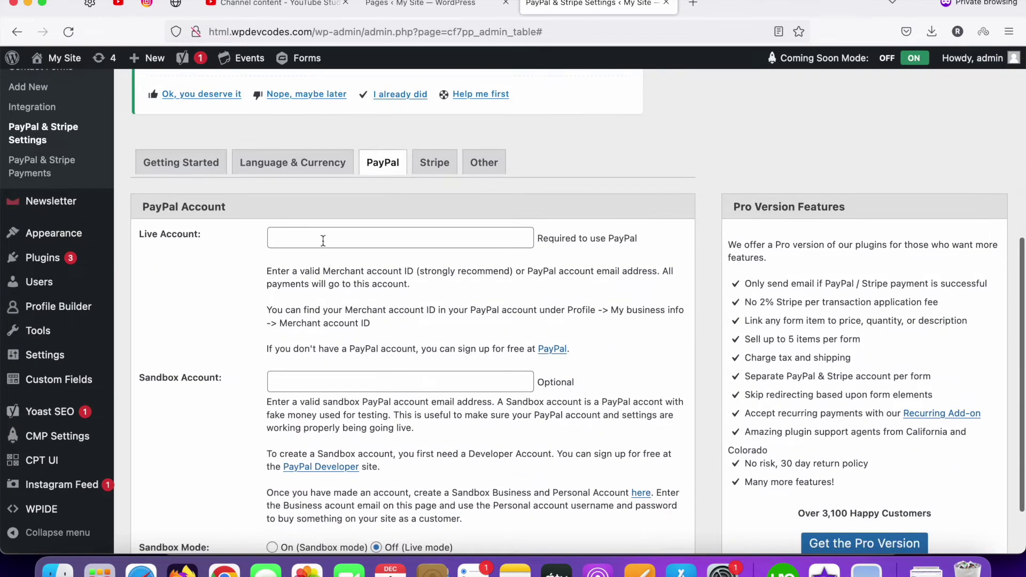
click(322, 240)
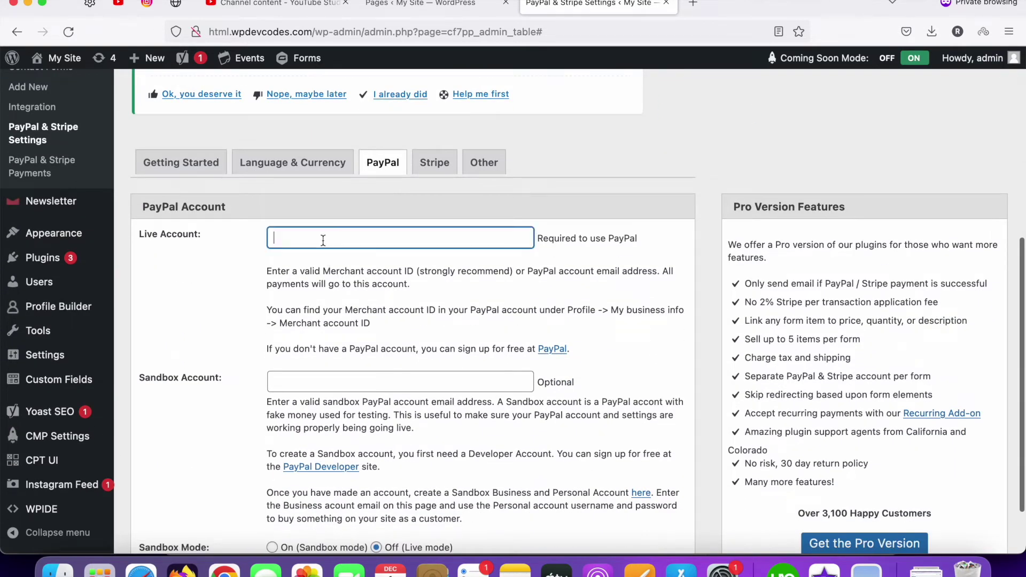
click(306, 386)
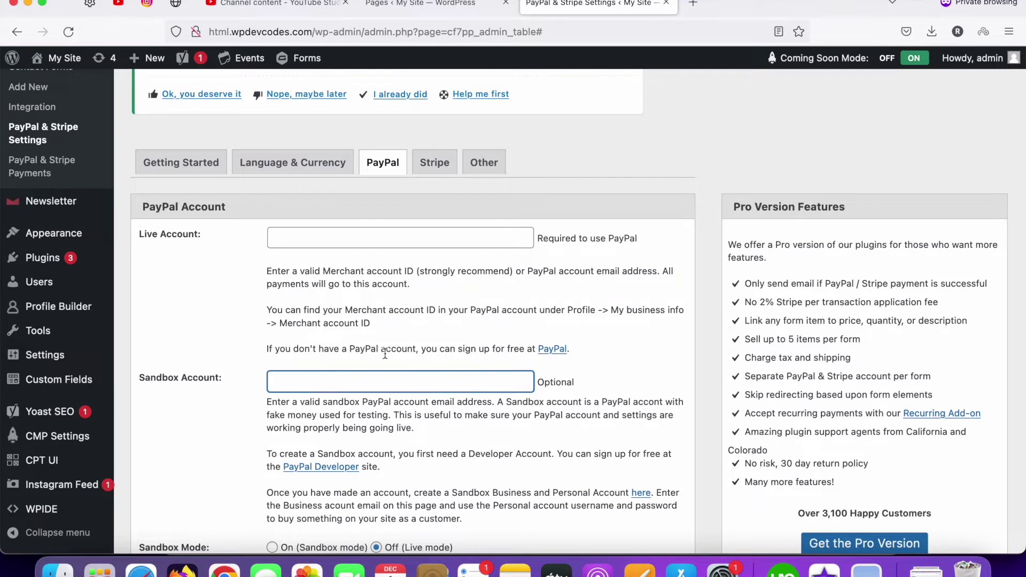
scroll(385, 352, down, 2)
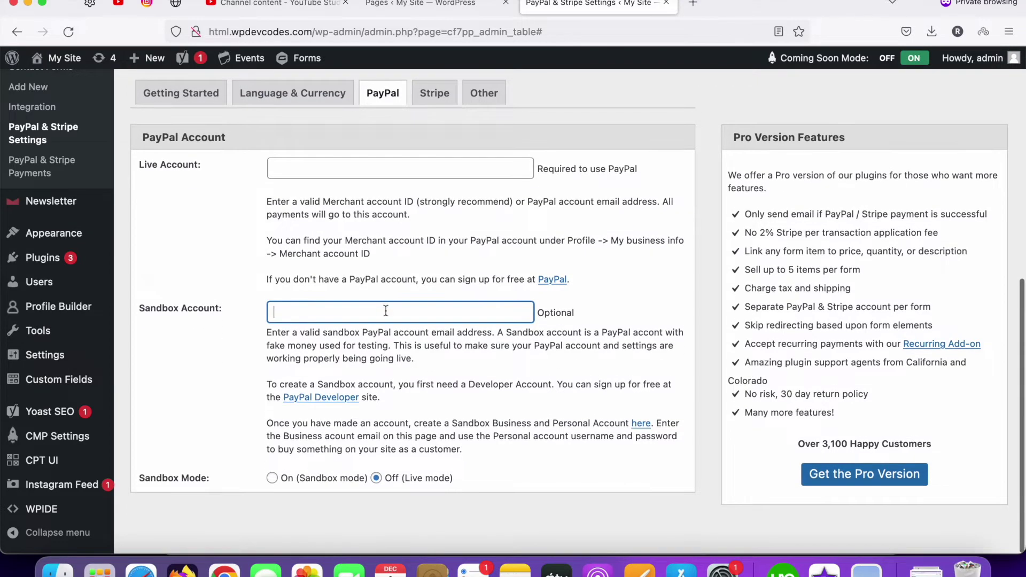
scroll(386, 311, up, 2)
scroll(386, 311, down, 3)
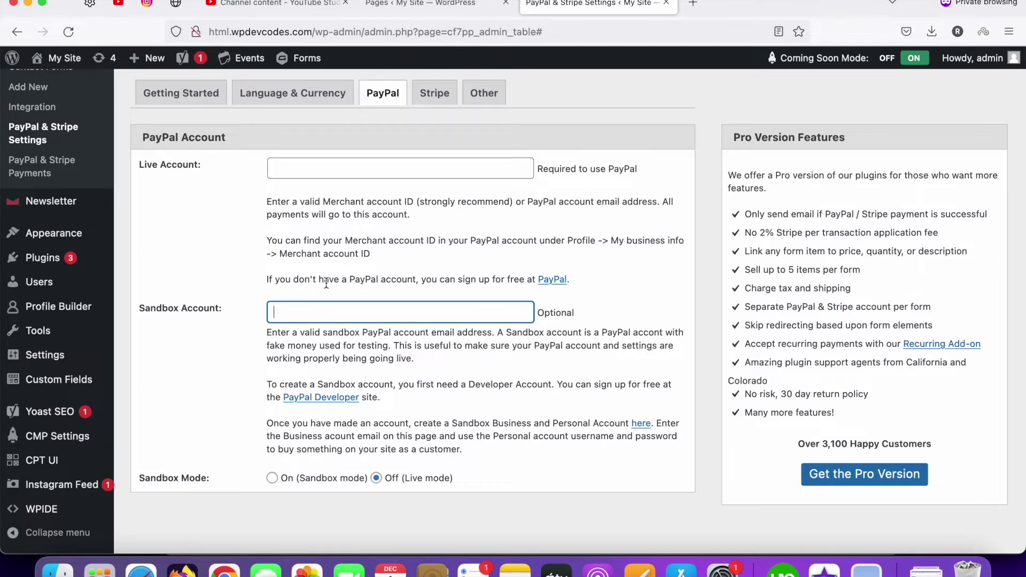
scroll(325, 284, up, 2)
Enter the PayPal email as the Live Account and save, leaving Sandbox Mode off.
click(318, 260)
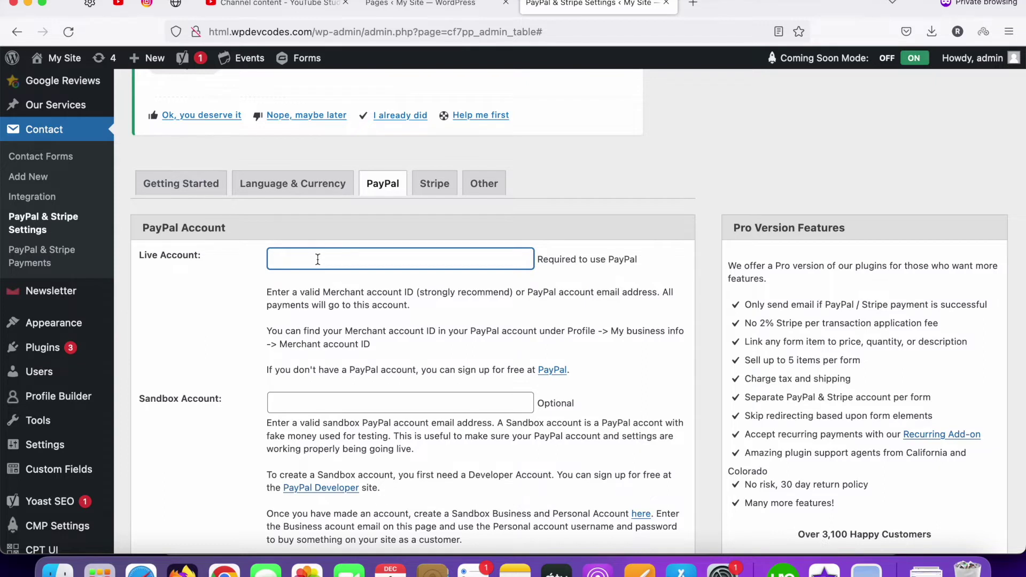
scroll(273, 295, down, 3)
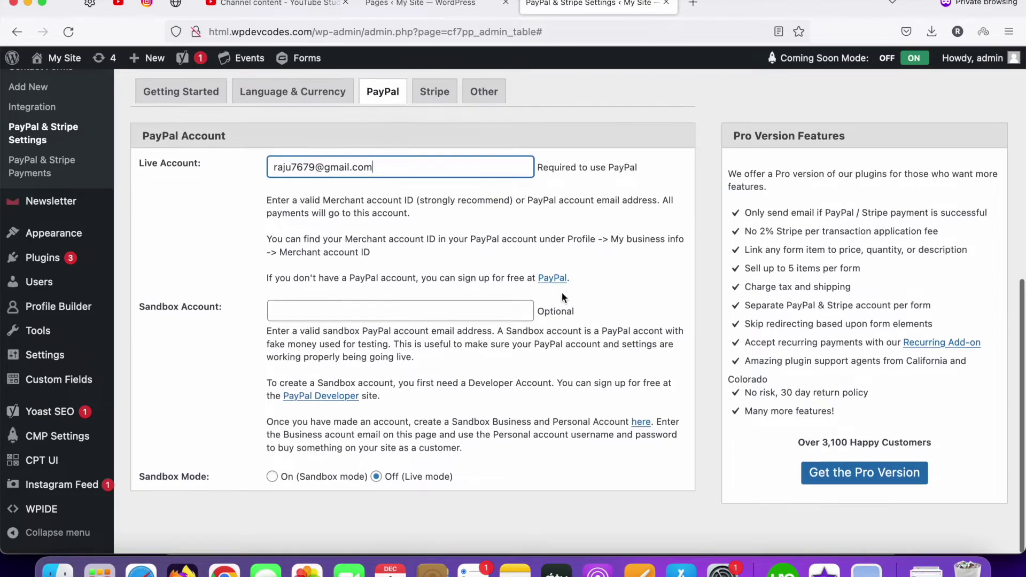
scroll(561, 292, up, 10)
click(700, 241)
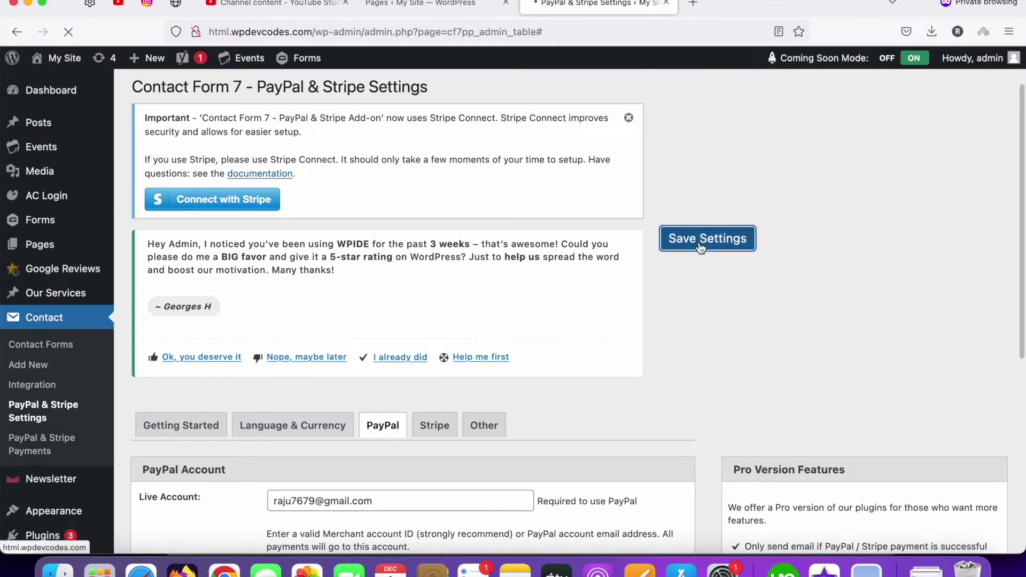
scroll(610, 305, down, 6)
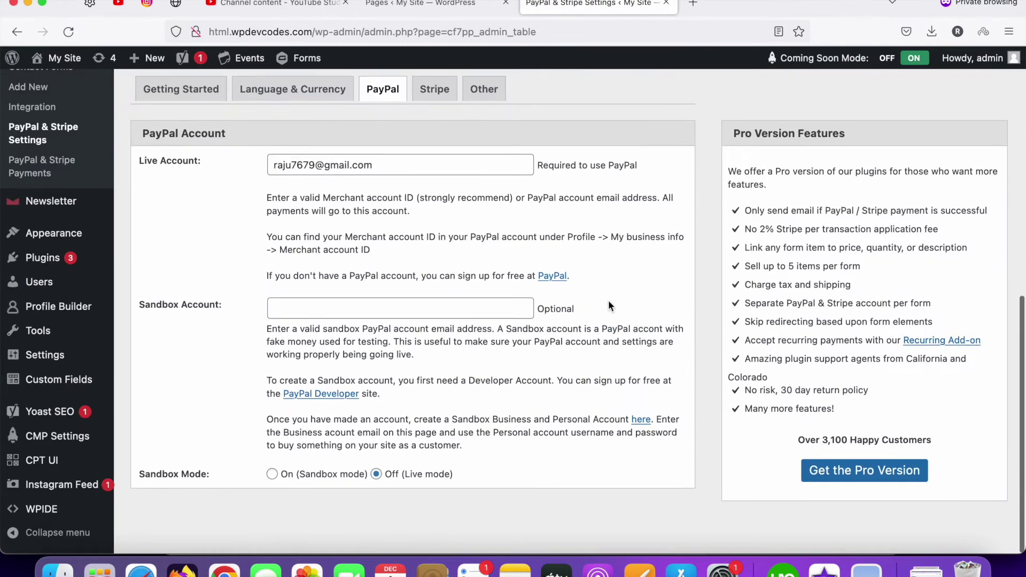
scroll(380, 237, up, 3)
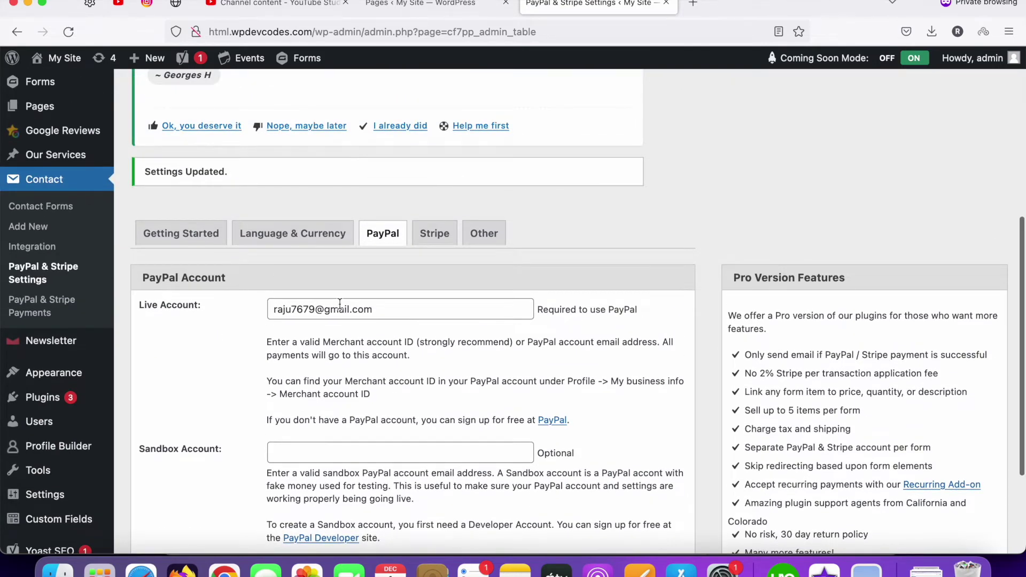
scroll(209, 310, up, 5)
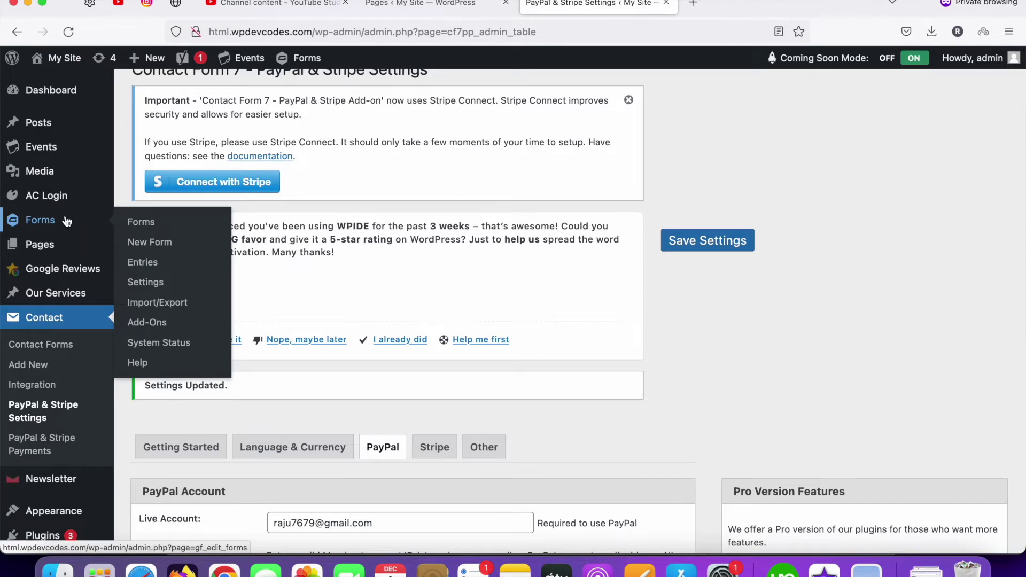
scroll(67, 221, up, 2)
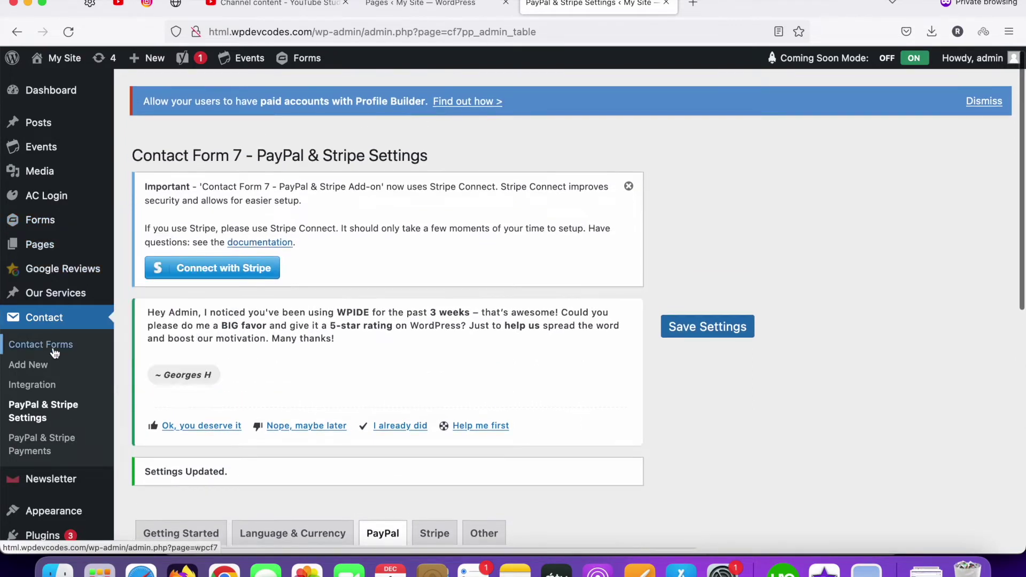
scroll(54, 352, down, 2)
Open Contact Form 7's Integration page listing Sendinblue, Constant Contact, Stripe and reCAPTCHA.
click(43, 328)
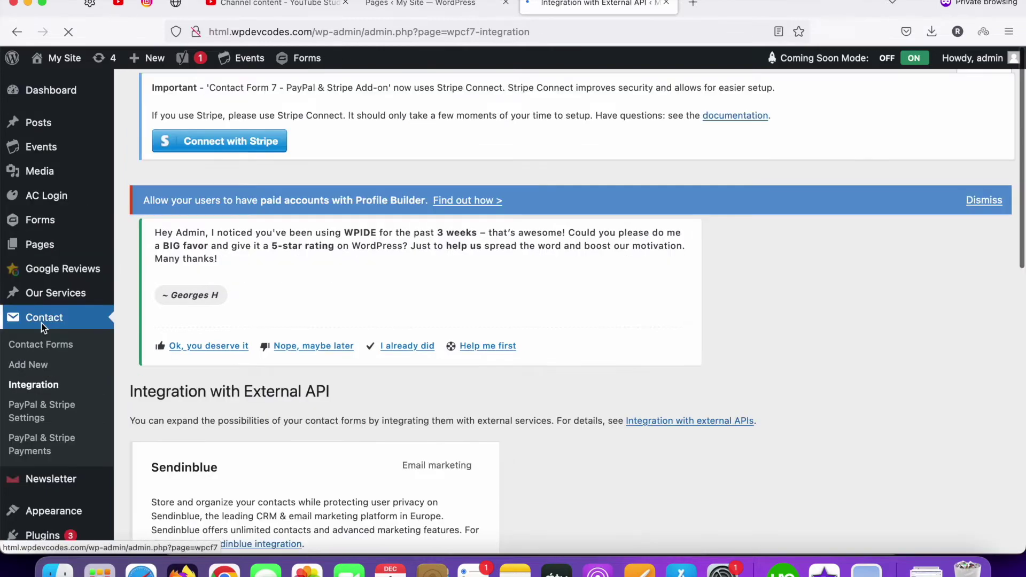
scroll(402, 300, down, 1)
scroll(401, 300, down, 4)
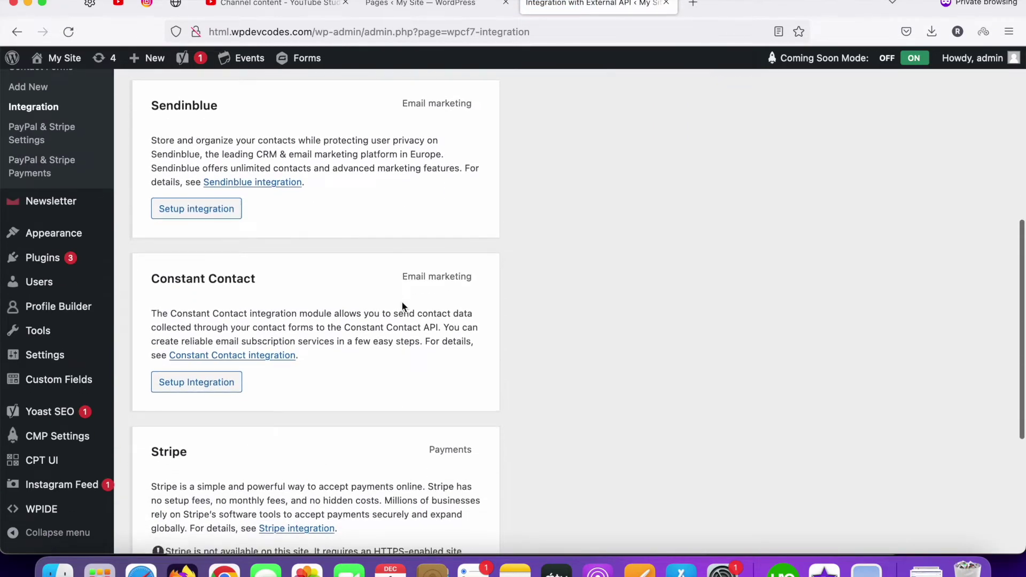
scroll(402, 301, down, 3)
scroll(332, 274, up, 1)
scroll(329, 277, up, 4)
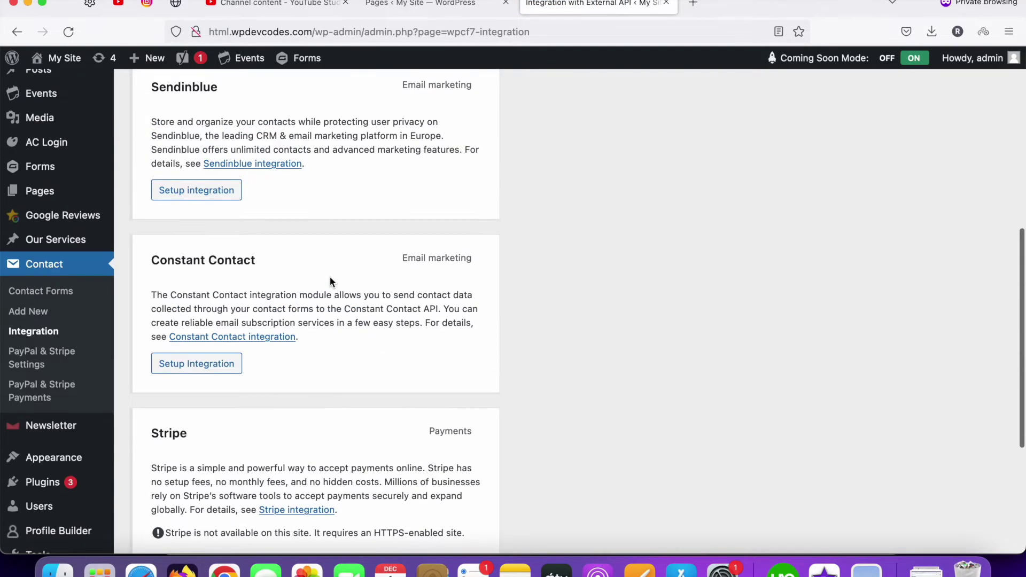
scroll(267, 246, up, 4)
scroll(266, 248, down, 3)
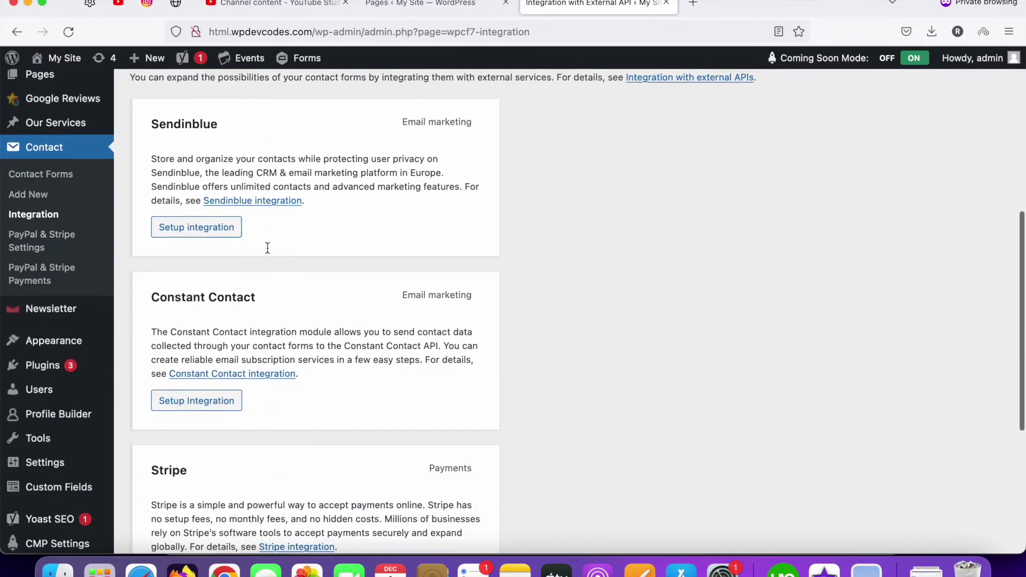
scroll(260, 256, down, 1)
scroll(237, 328, down, 3)
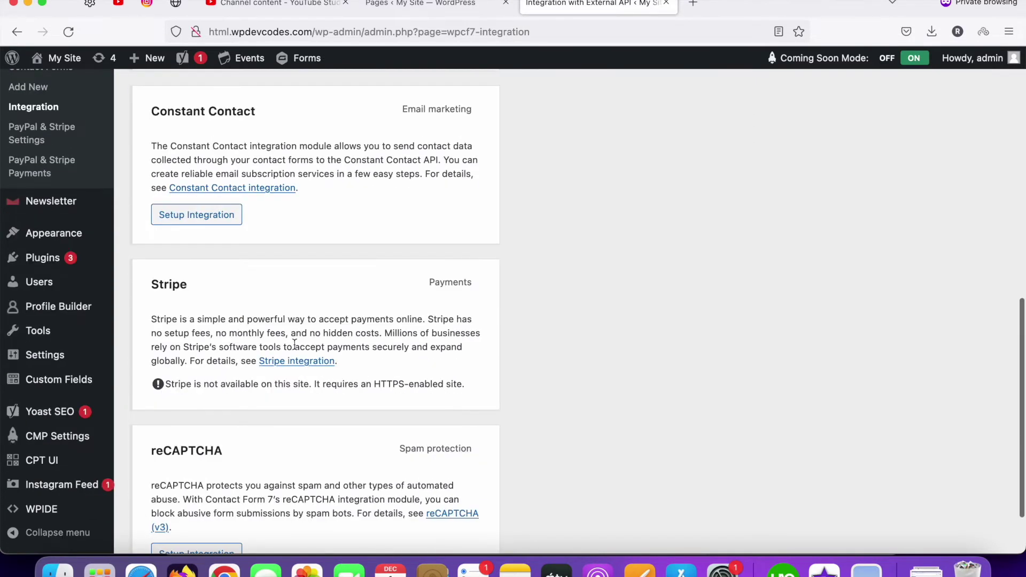
scroll(281, 358, down, 2)
scroll(299, 329, up, 1)
scroll(301, 324, up, 5)
scroll(301, 324, down, 1)
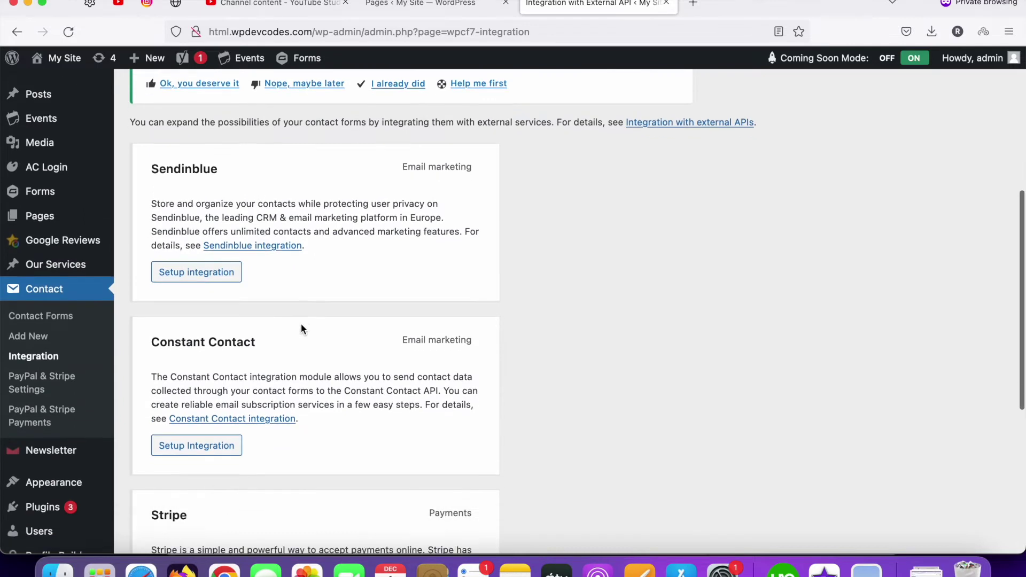
scroll(301, 323, up, 1)
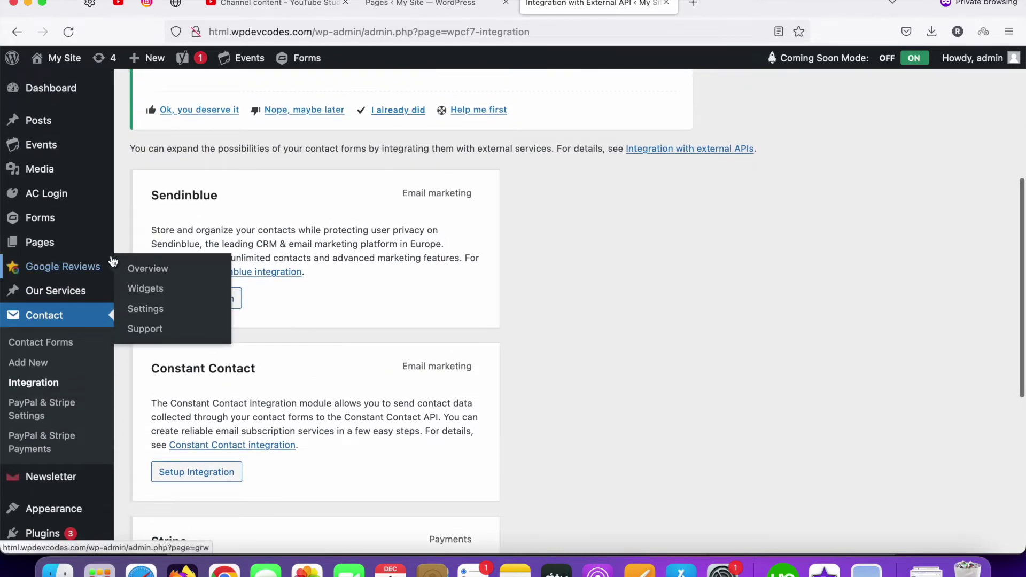
click(43, 365)
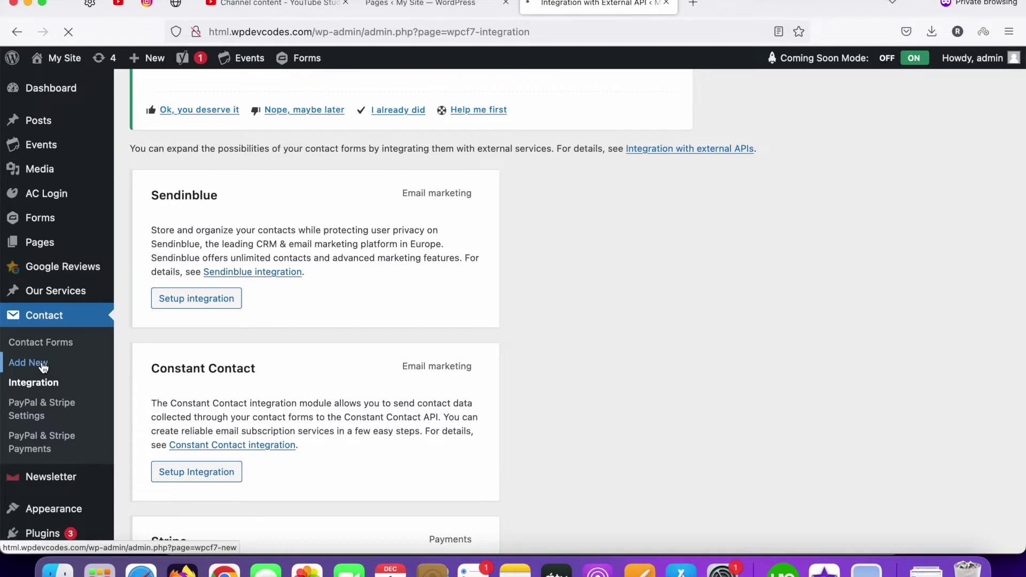
scroll(287, 329, down, 5)
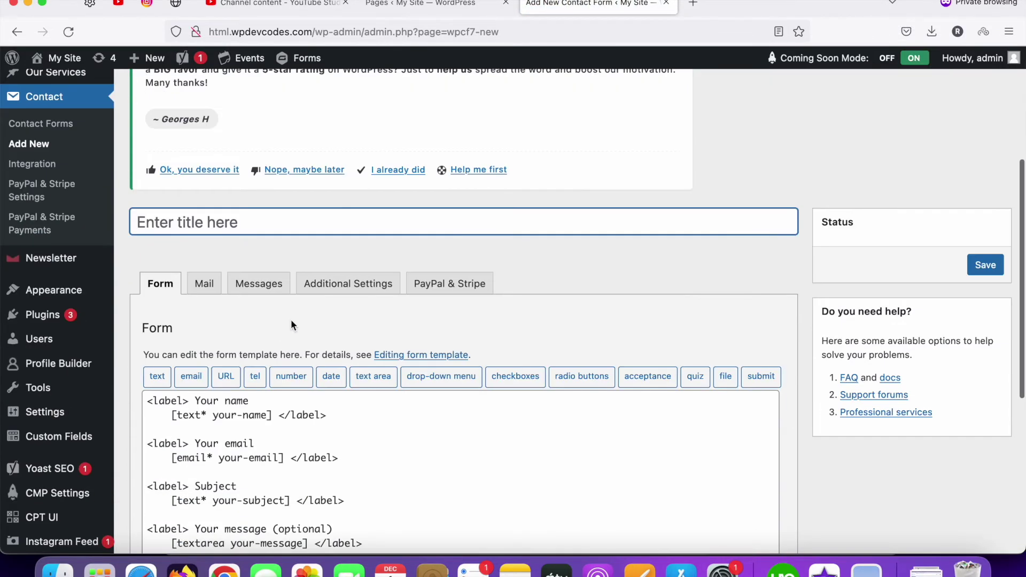
scroll(291, 324, up, 3)
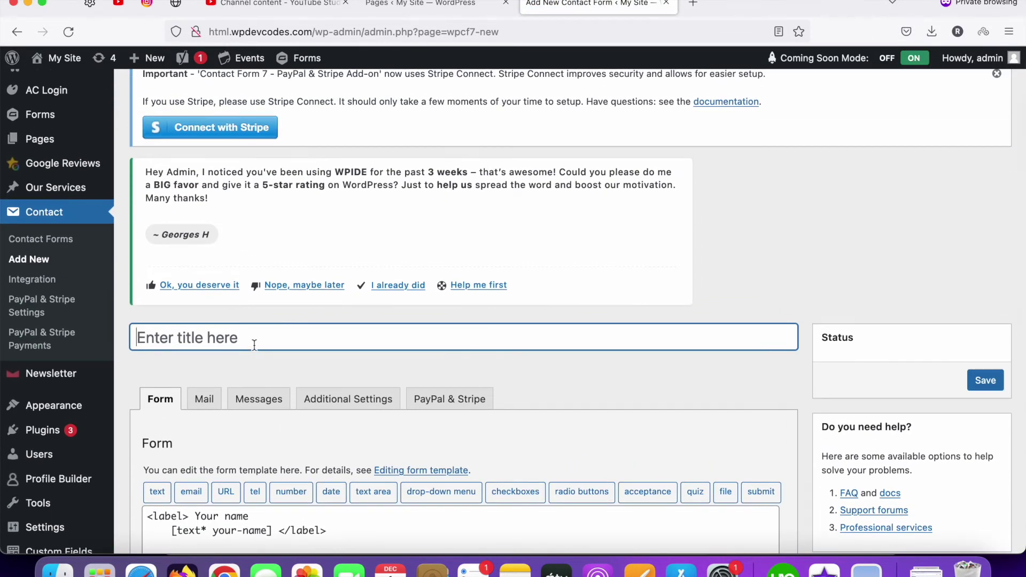
Title the new contact form 'Paypal Donation Form'.
click(253, 346)
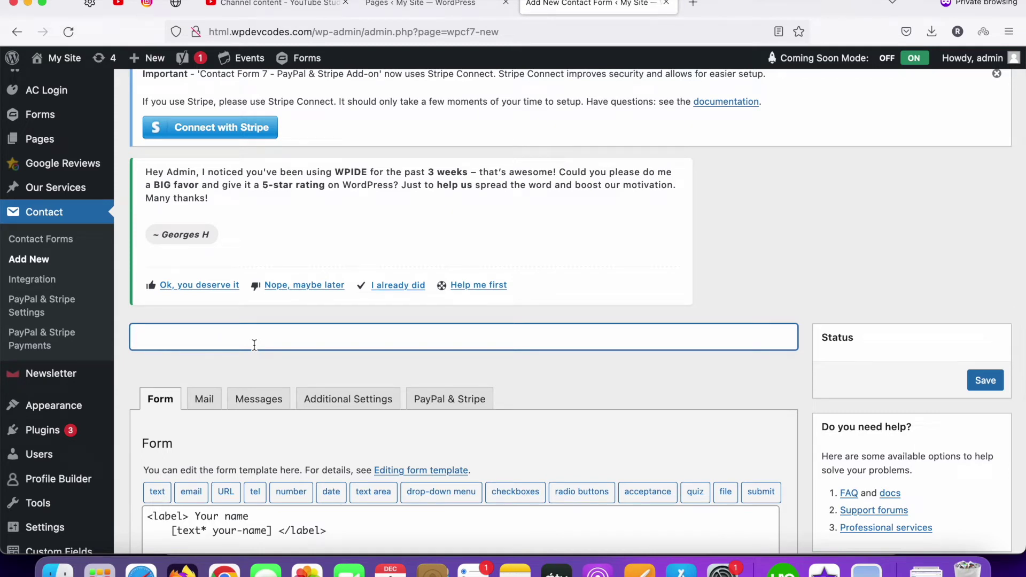
text(P)
text(aypal)
text( Donat)
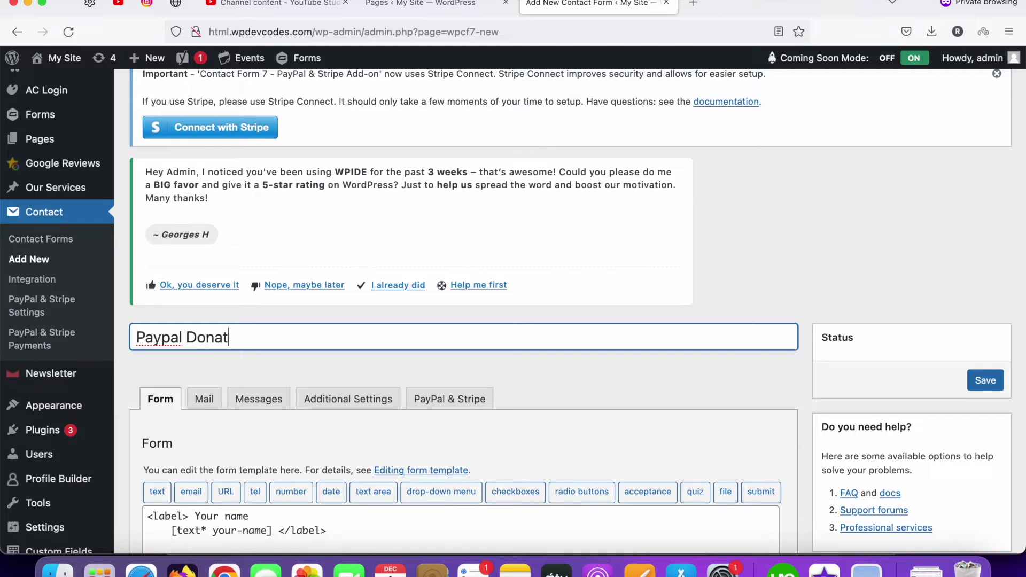
text(ion Fo)
text(rm)
scroll(395, 440, down, 5)
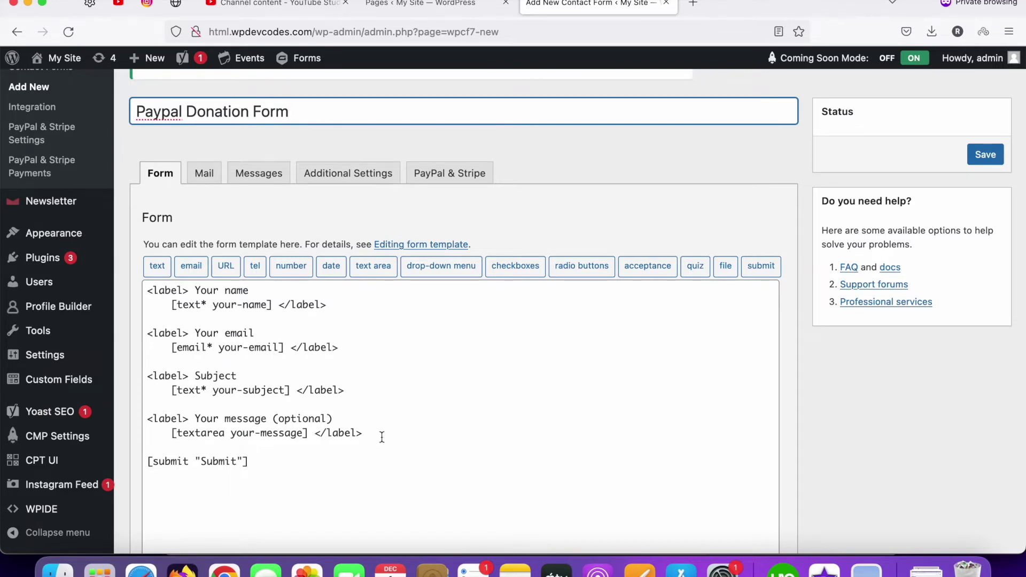
Add two blank lines after the Subject field and open the radio buttons tag generator.
click(346, 348)
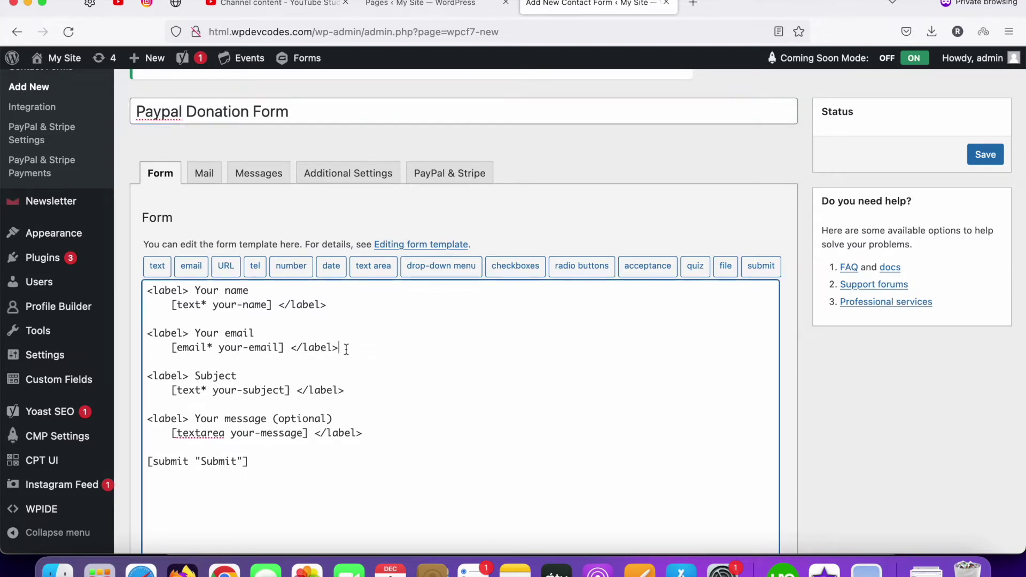
click(350, 387)
key(Return)
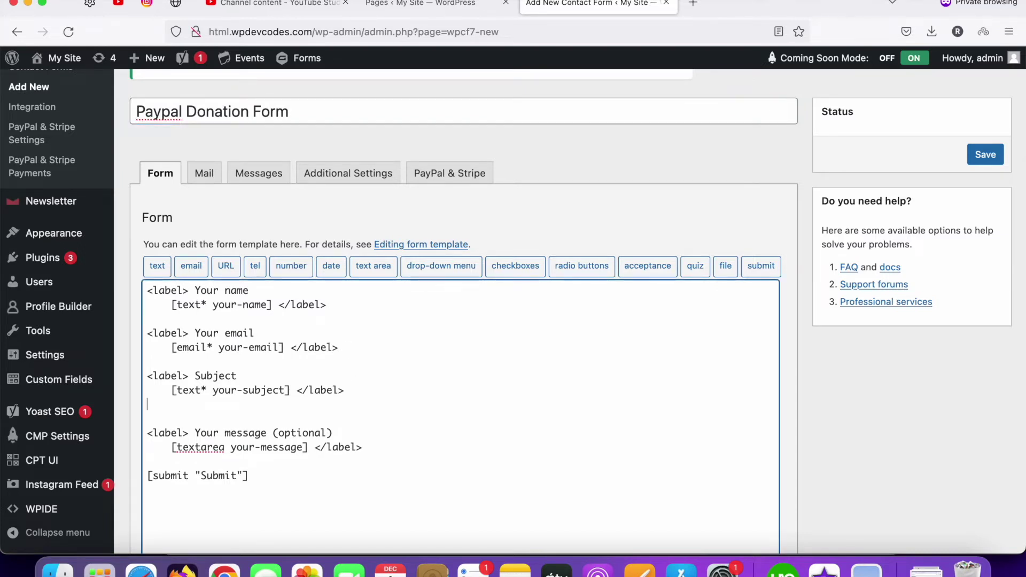
key(Return)
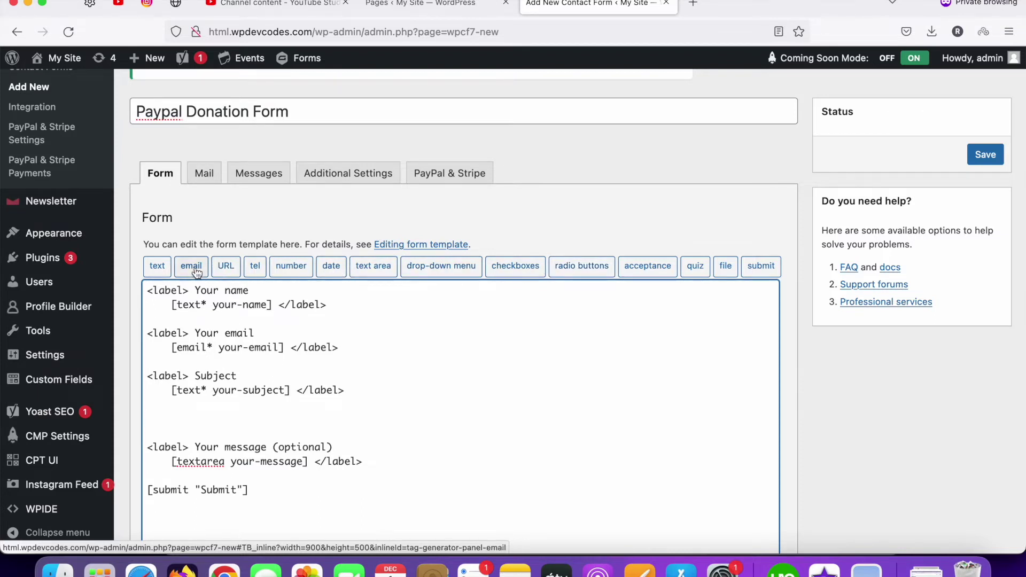
click(577, 267)
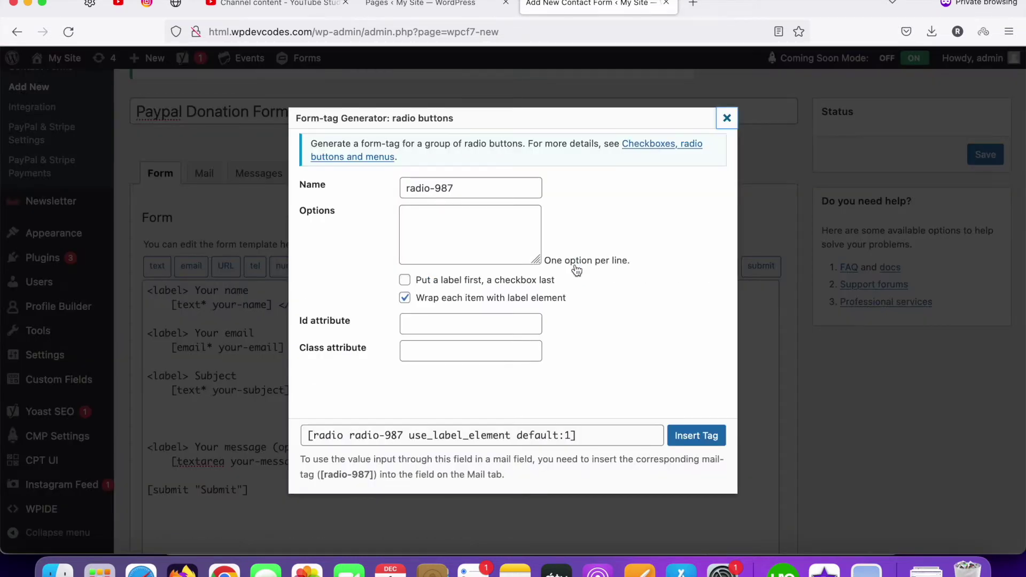
Replace the default name radio-987 with Amount, add option 'Amount : 10', and insert the tag.
click(436, 188)
triple_click(435, 188)
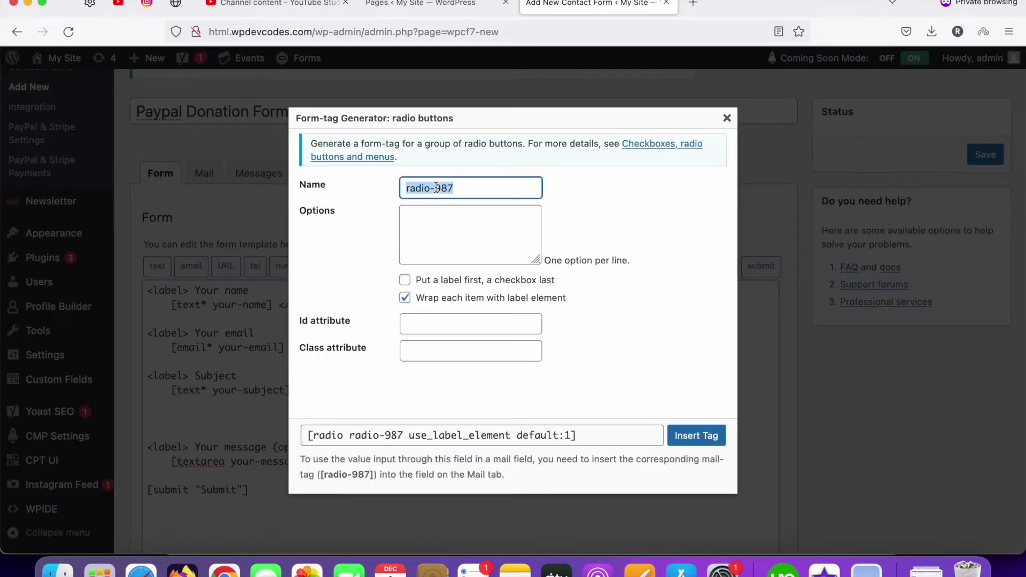
text(Amp)
key(BackSpace)
text(ou)
text(nt)
click(438, 218)
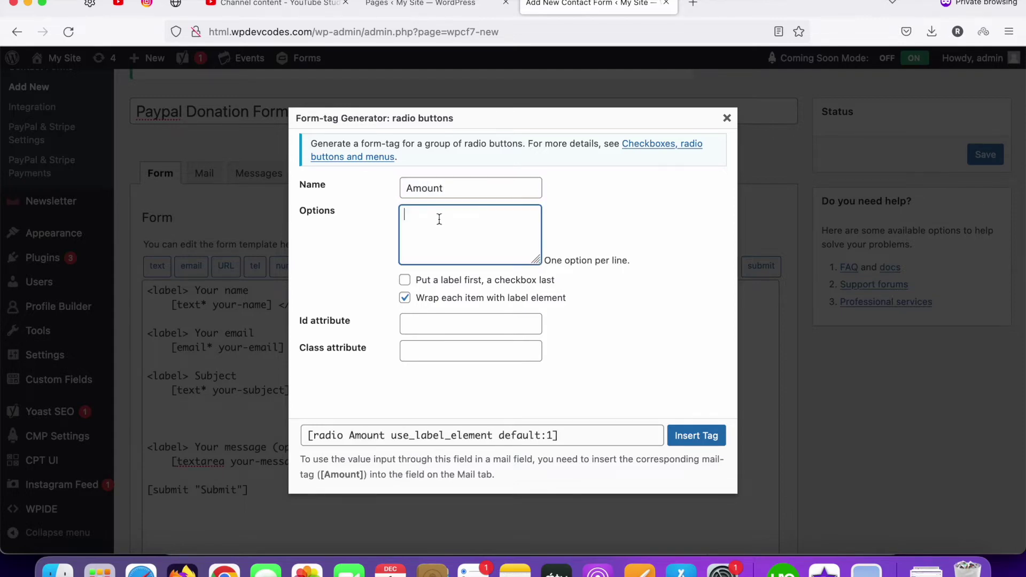
text(Anou)
text(nt )
text(==)
key(BackSpace)
key(BackSpace)
key(BackSpace)
key(BackSpace)
key(BackSpace)
key(BackSpace)
key(BackSpace)
key(BackSpace)
text(mount : 1)
text(0)
click(694, 436)
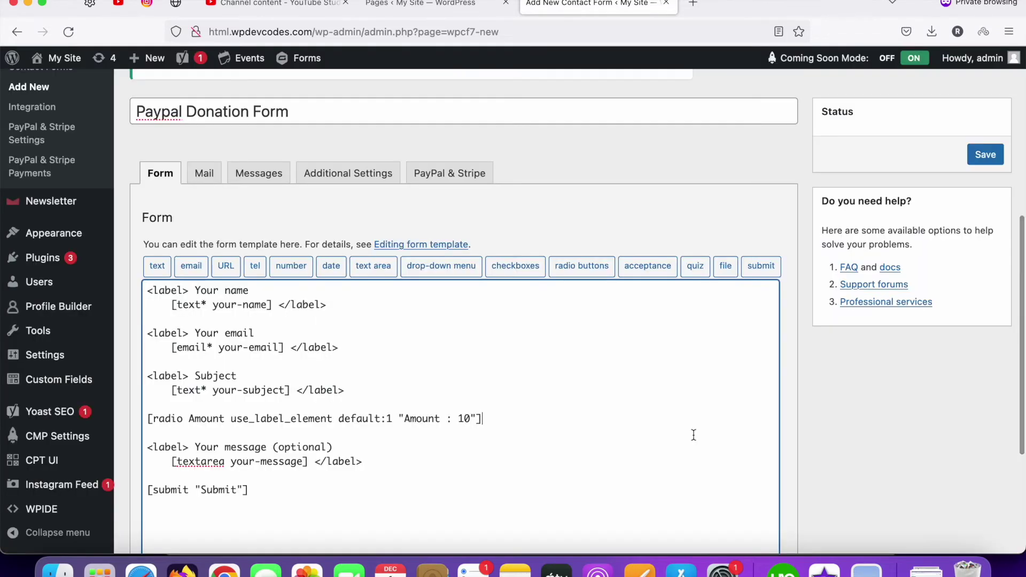
scroll(553, 411, down, 3)
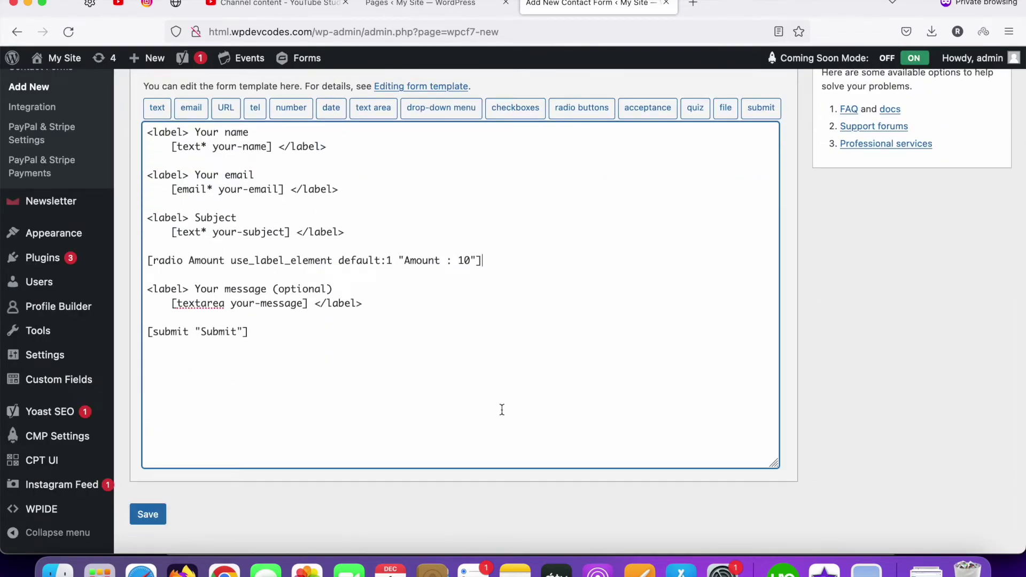
Save the Paypal Donation Form to generate its shortcode and view its PayPal & Stripe settings.
click(145, 515)
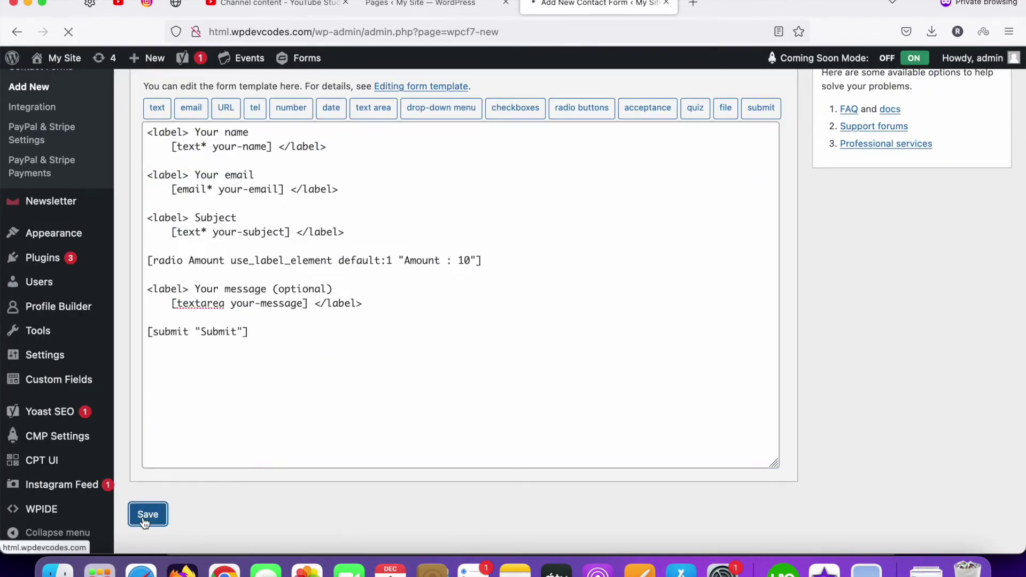
scroll(365, 340, down, 5)
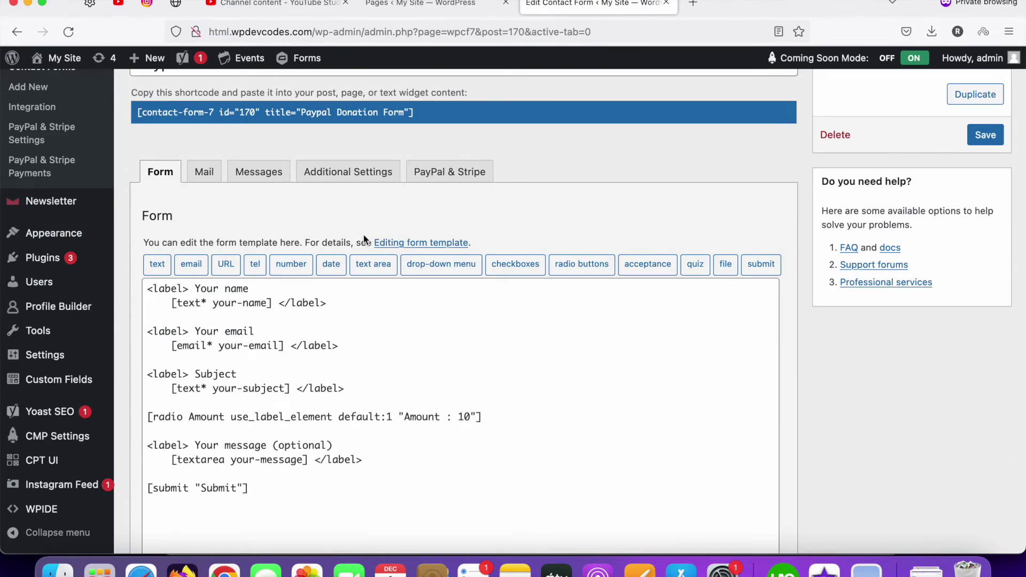
click(435, 174)
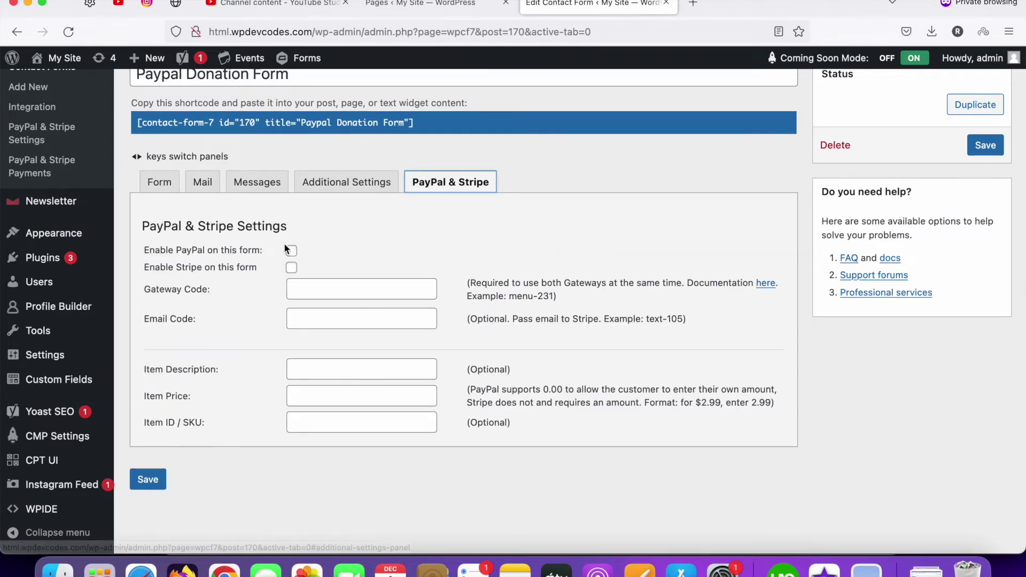
Copy the radio field name 'Amount' from the form template.
click(160, 183)
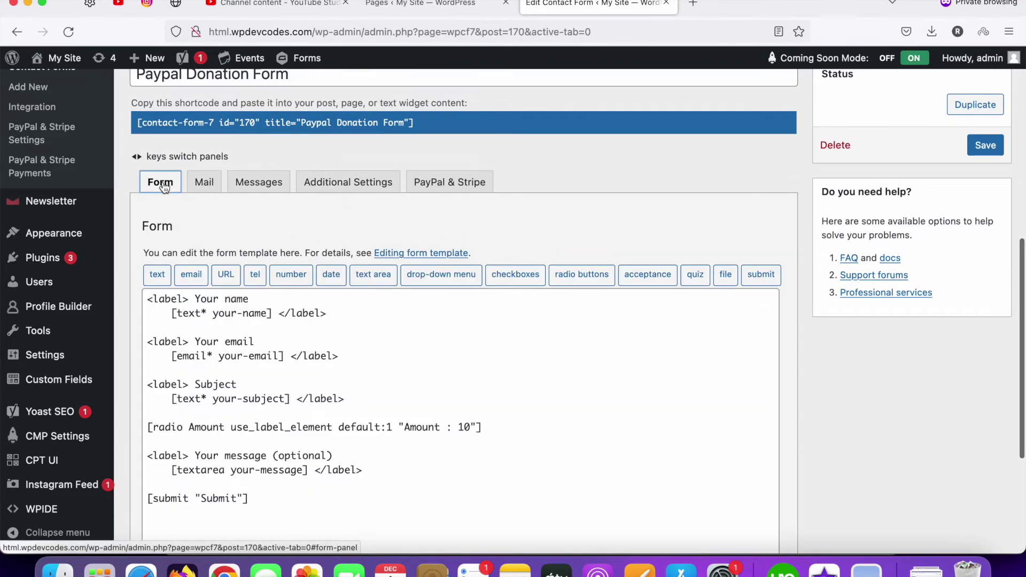
scroll(312, 310, down, 1)
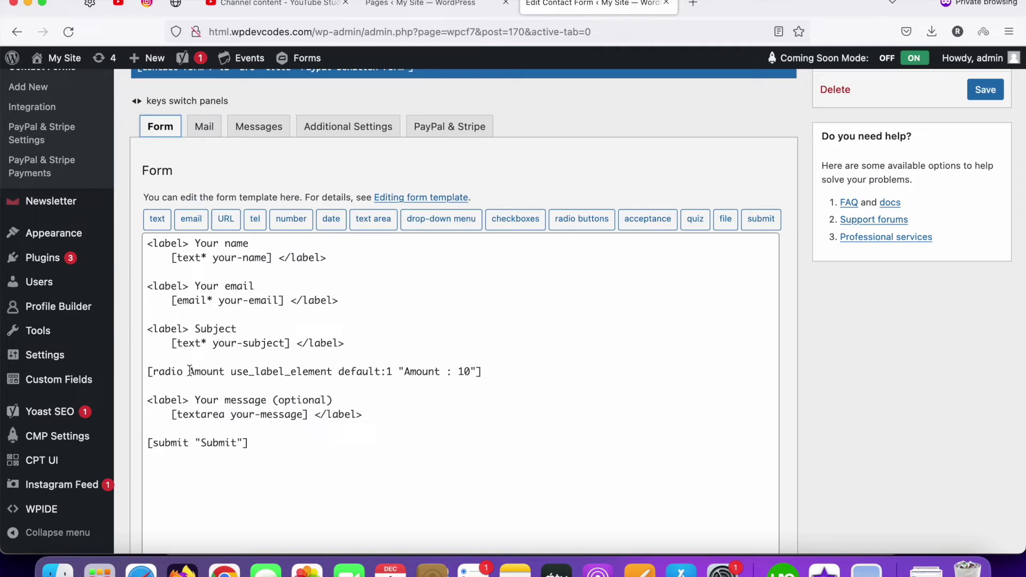
drag(189, 371, 228, 371)
key(super+c)
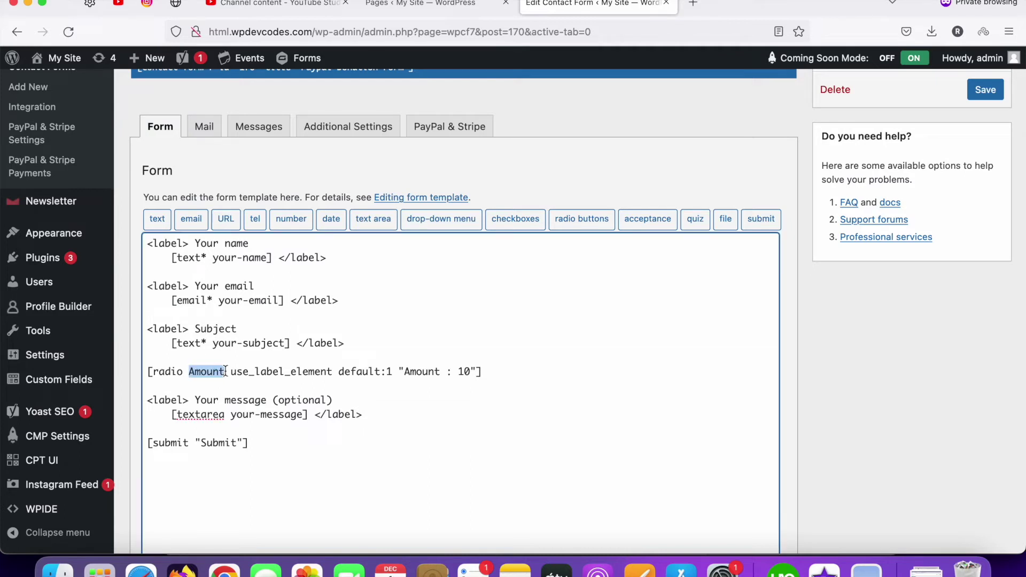
right_click(210, 373)
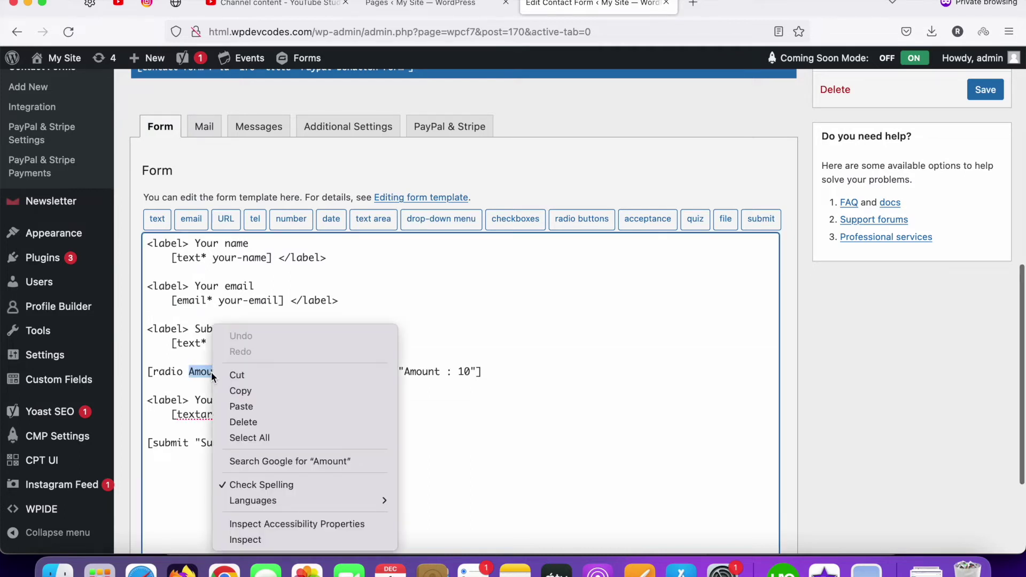
click(244, 390)
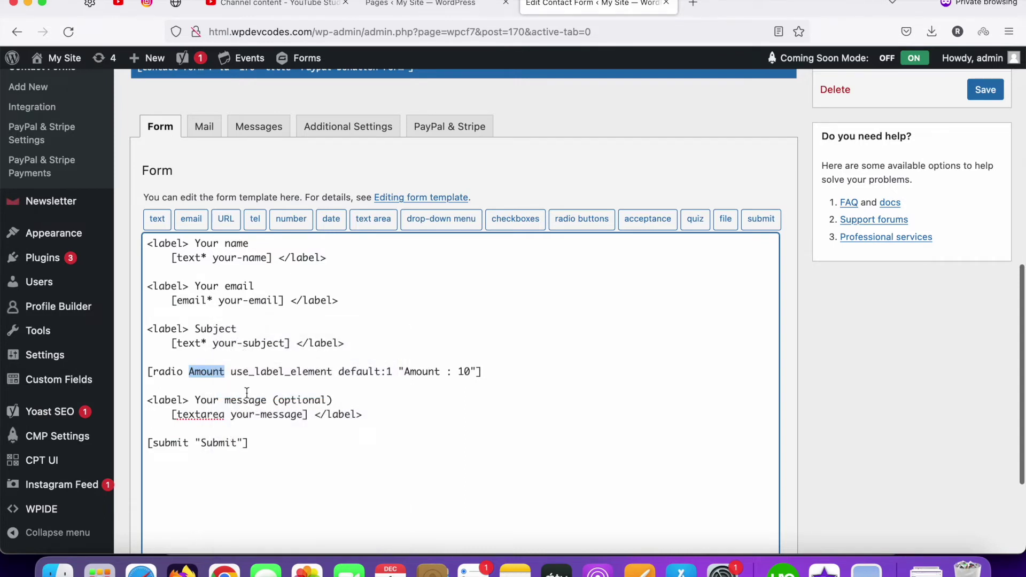
Enable PayPal on the form and paste 'Amount' as the Gateway Code.
click(430, 127)
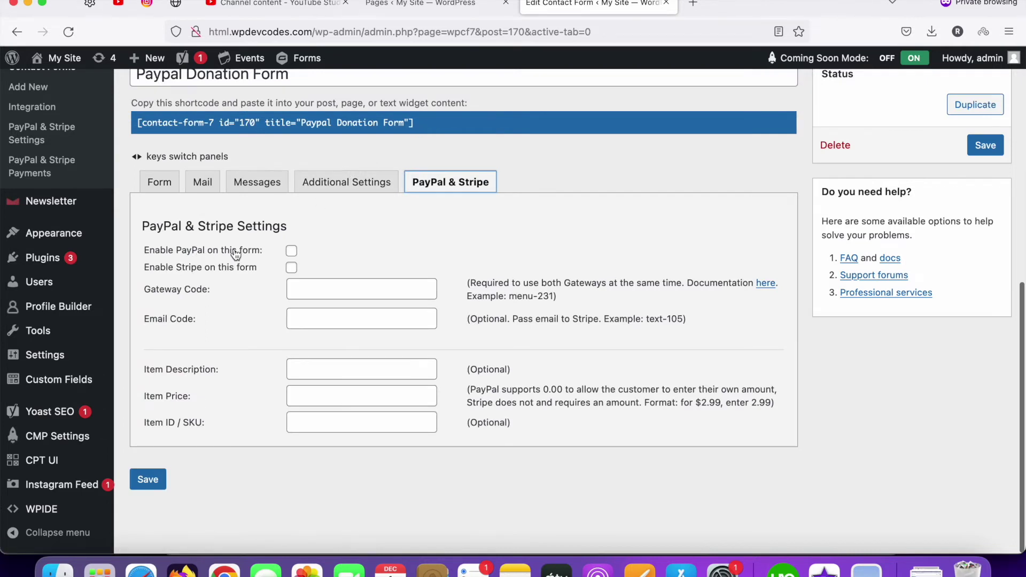
click(292, 251)
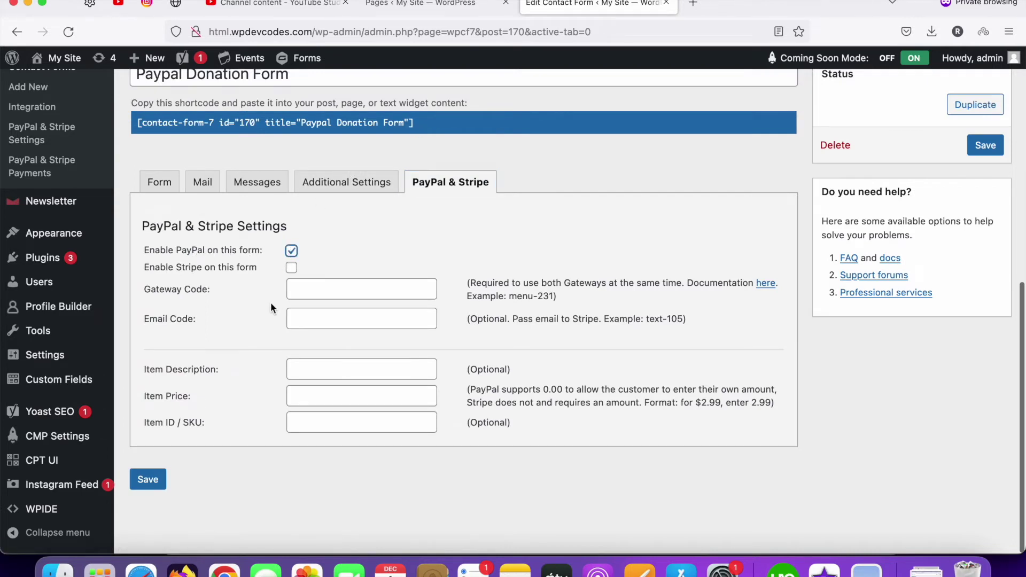
right_click(329, 291)
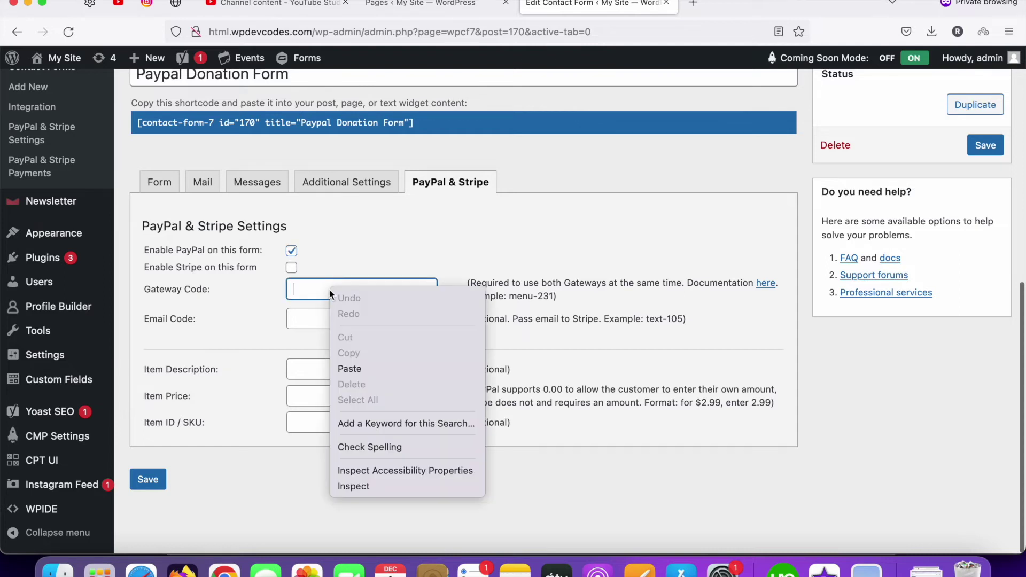
click(375, 369)
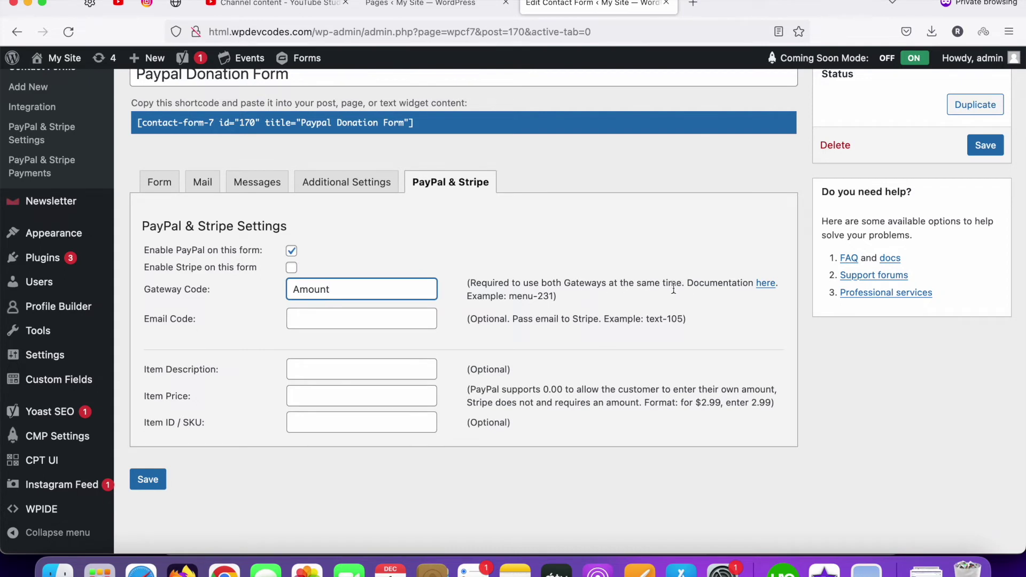
drag(510, 296, 547, 296)
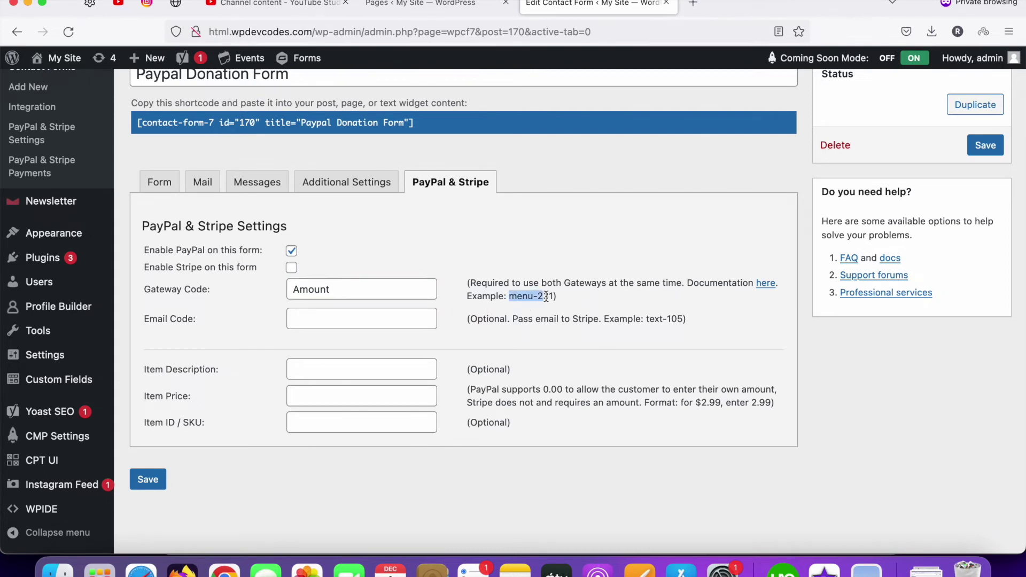
click(559, 295)
Enter an item price of 10 and save the form settings.
click(317, 399)
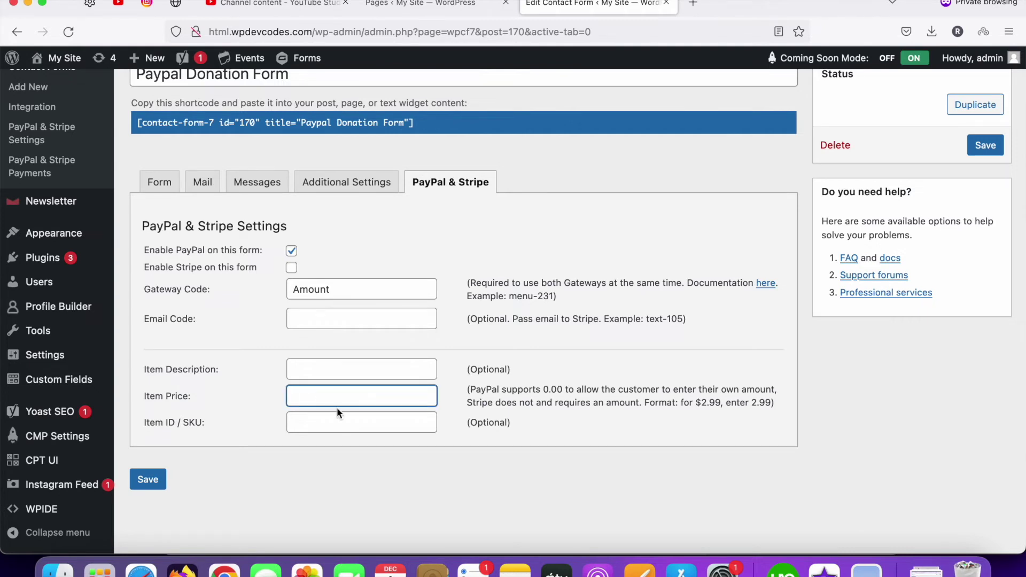
text(10)
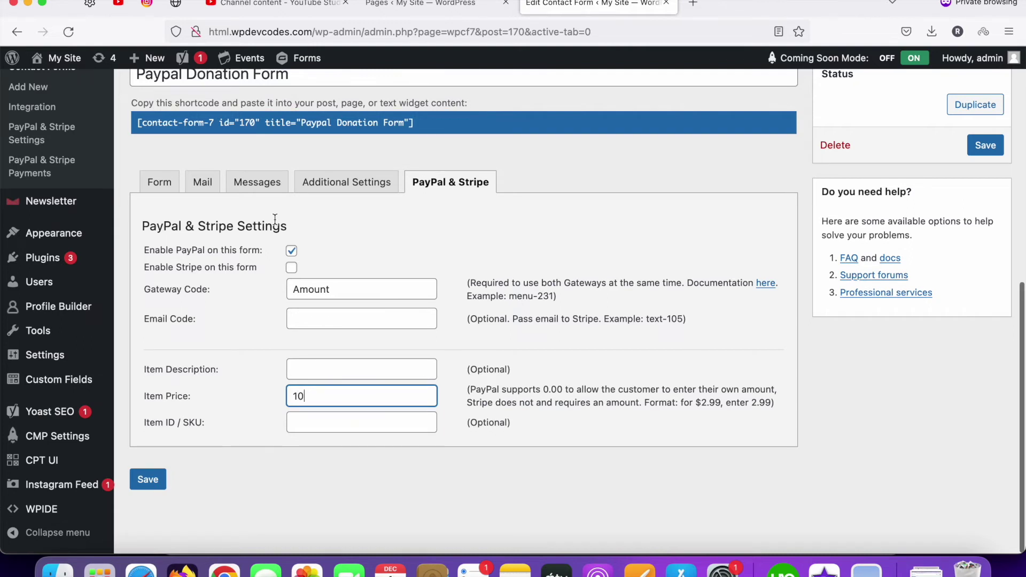
click(154, 189)
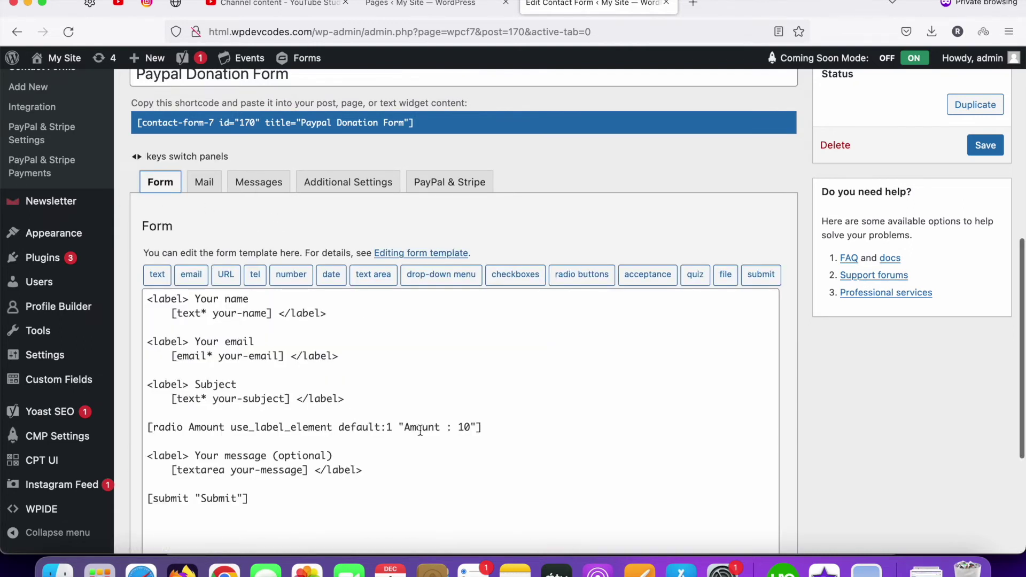
click(445, 184)
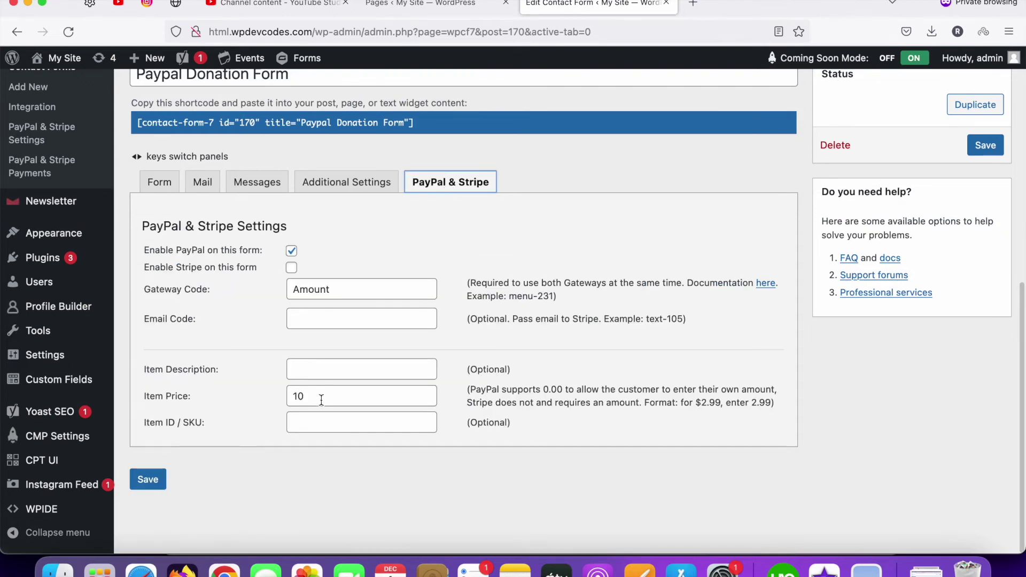
click(148, 483)
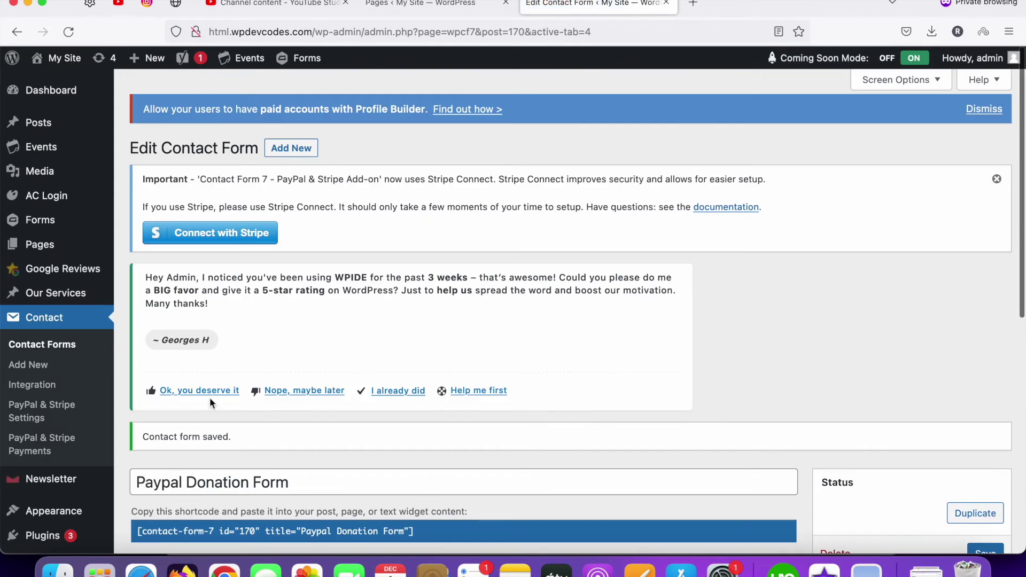
scroll(280, 389, down, 5)
scroll(296, 377, down, 5)
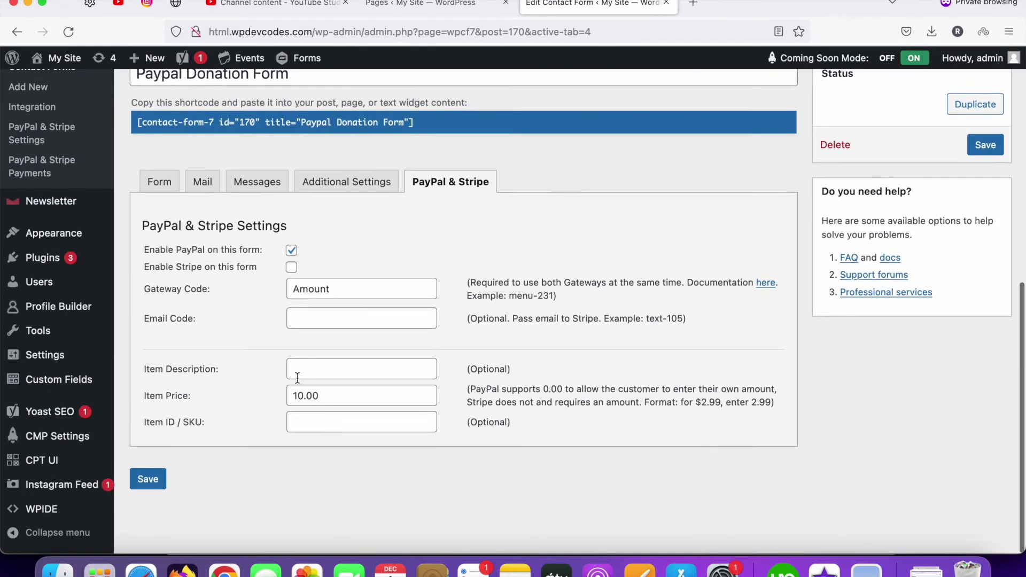
scroll(244, 376, up, 3)
scroll(275, 330, up, 1)
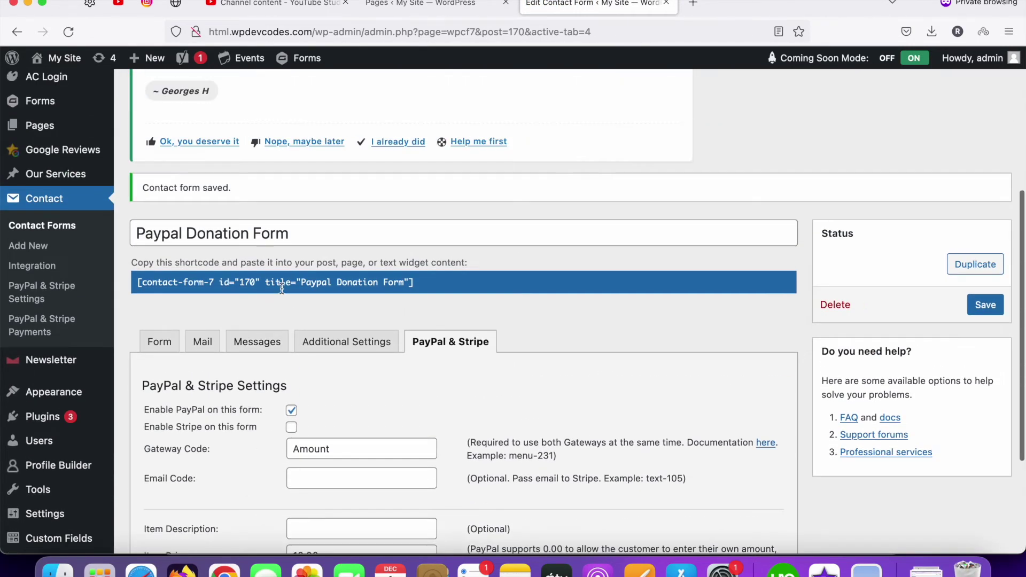
Copy the Paypal Donation Form's full shortcode from its shortcode field.
click(280, 288)
triple_click(277, 286)
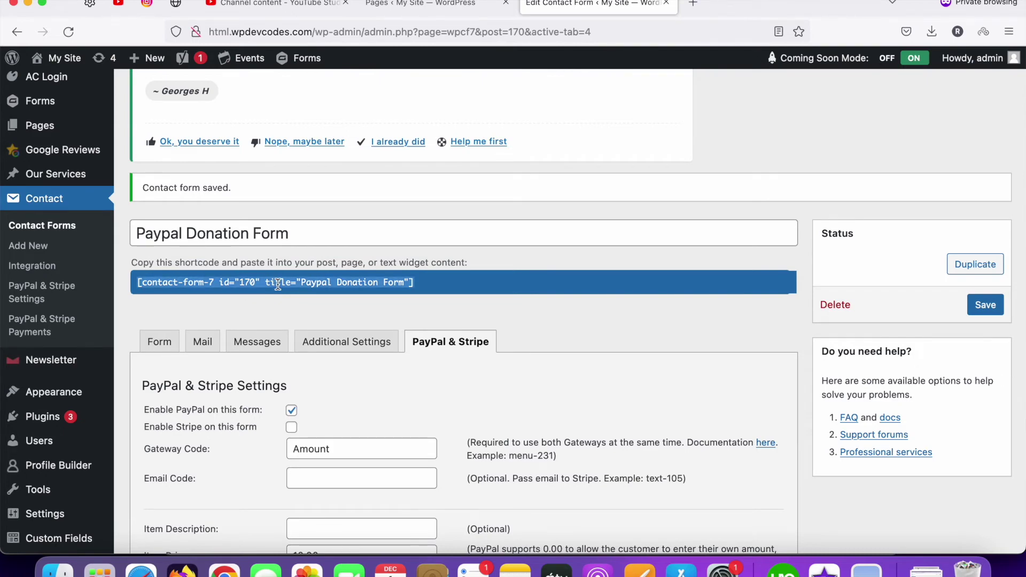
right_click(278, 286)
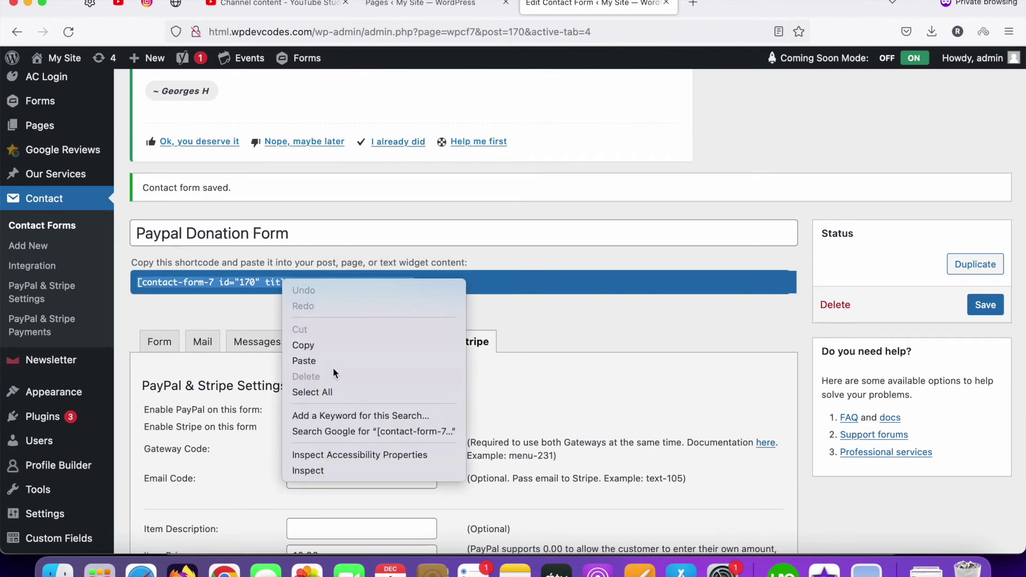
click(328, 347)
scroll(49, 256, up, 5)
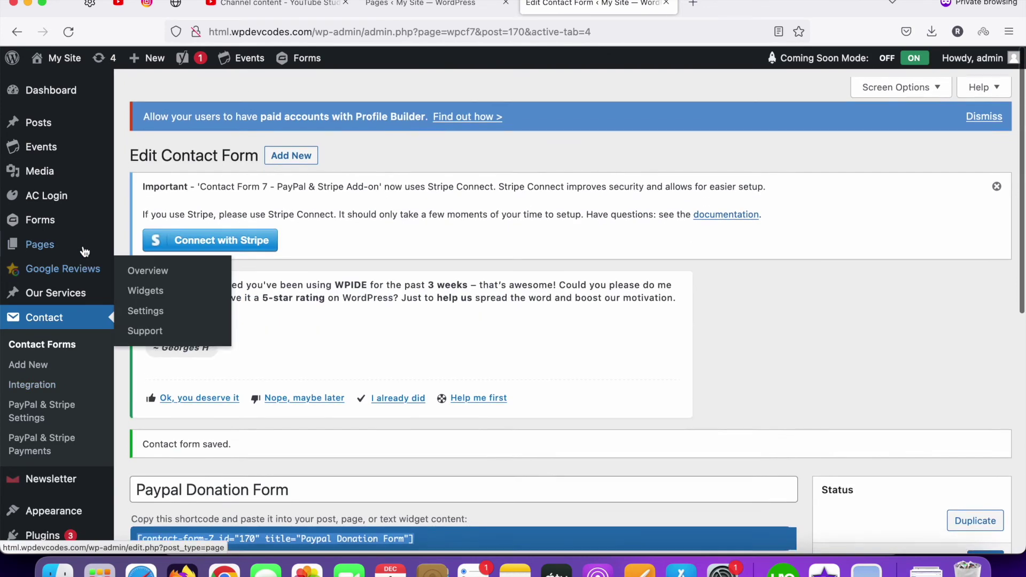
mouse_move(39, 244)
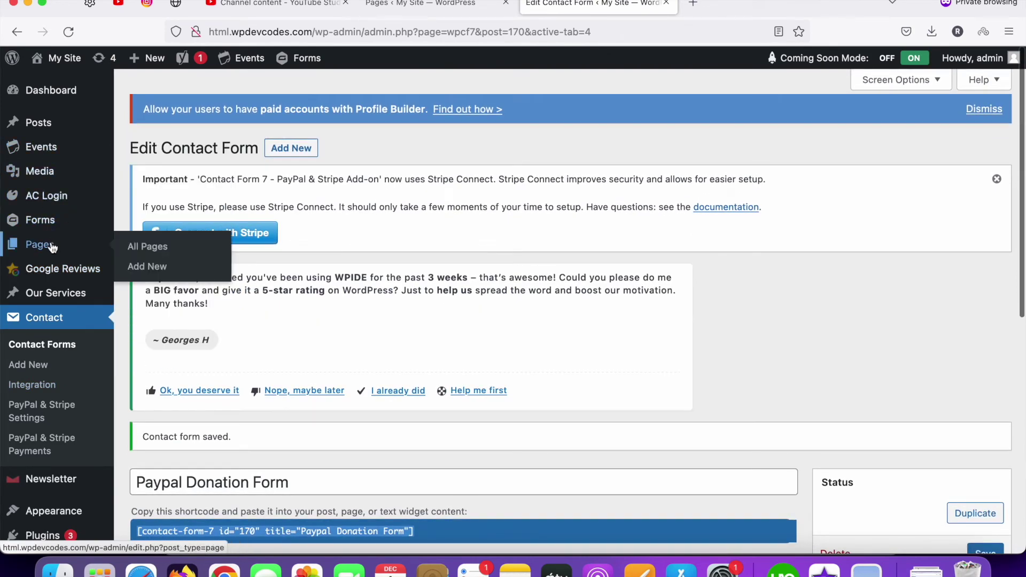
Create a new page titled Donation with the form shortcode pasted into its content.
click(135, 271)
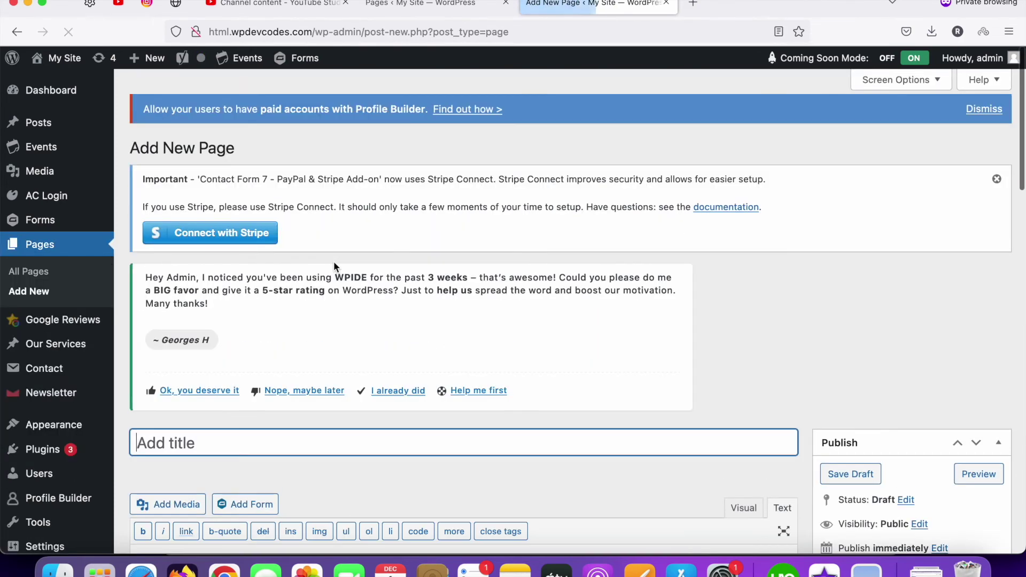
text(Do)
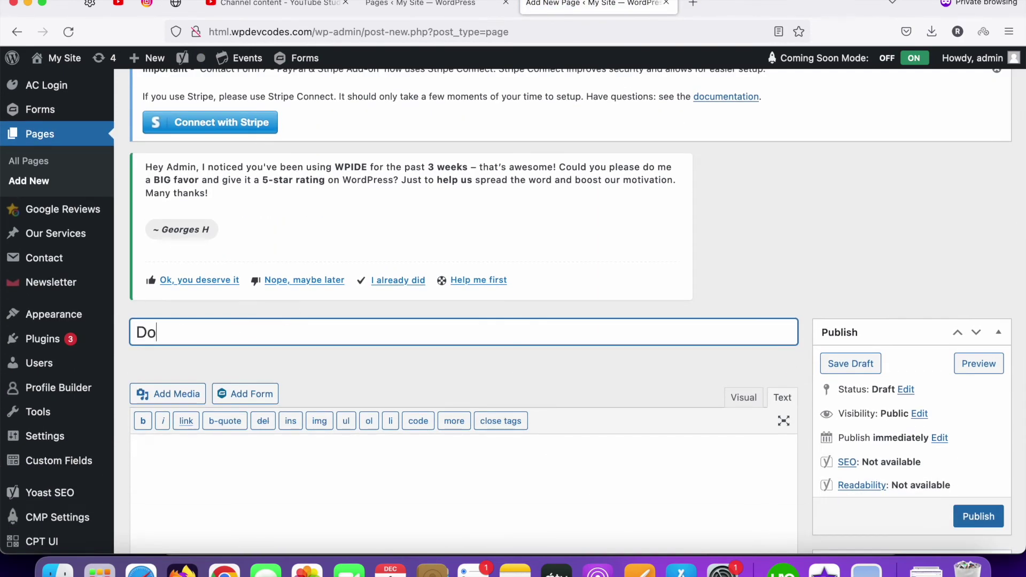
text(natio)
text(n)
scroll(329, 310, down, 5)
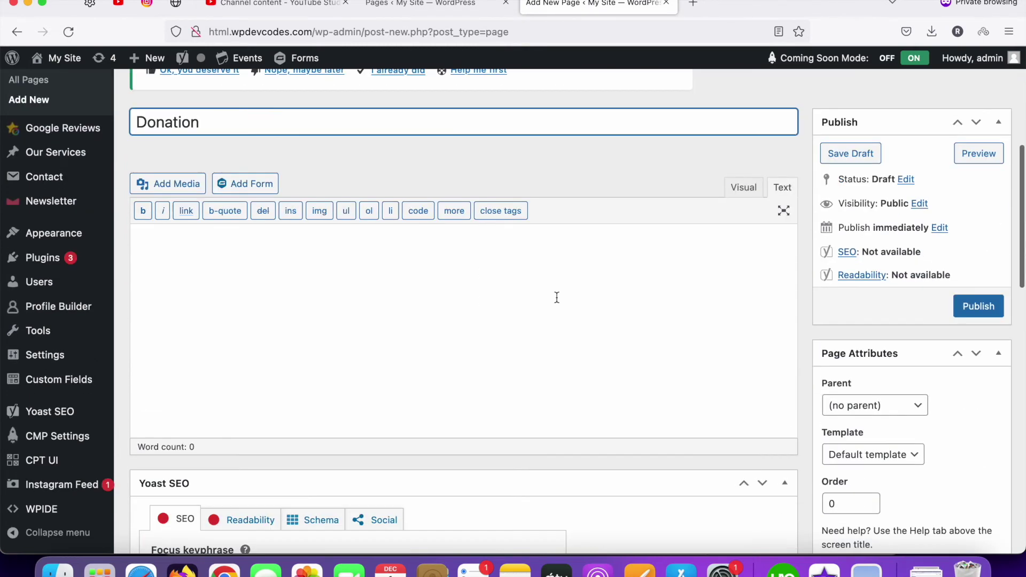
click(665, 268)
key(super+v)
scroll(529, 301, up, 1)
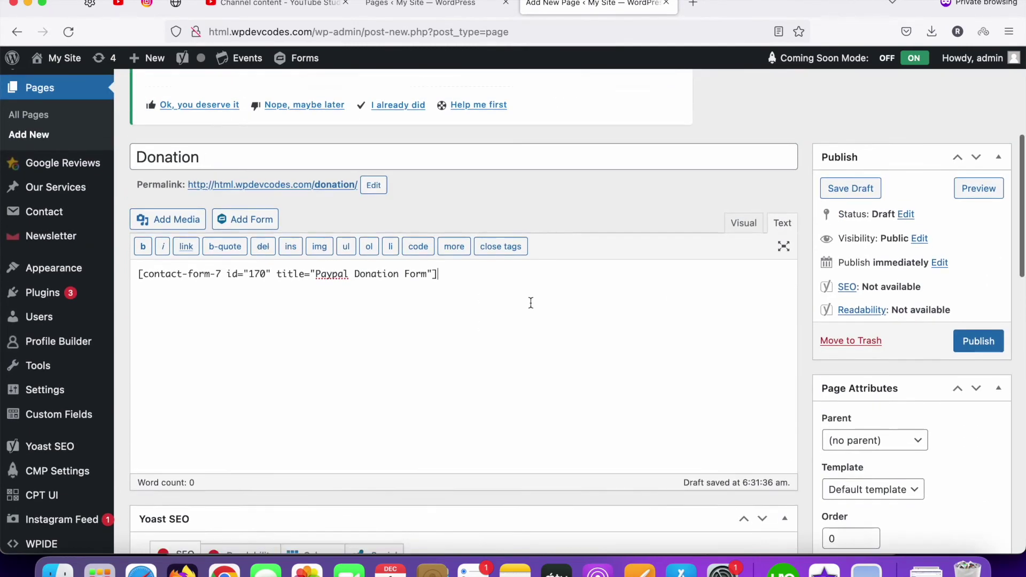
scroll(529, 302, up, 2)
scroll(857, 388, down, 2)
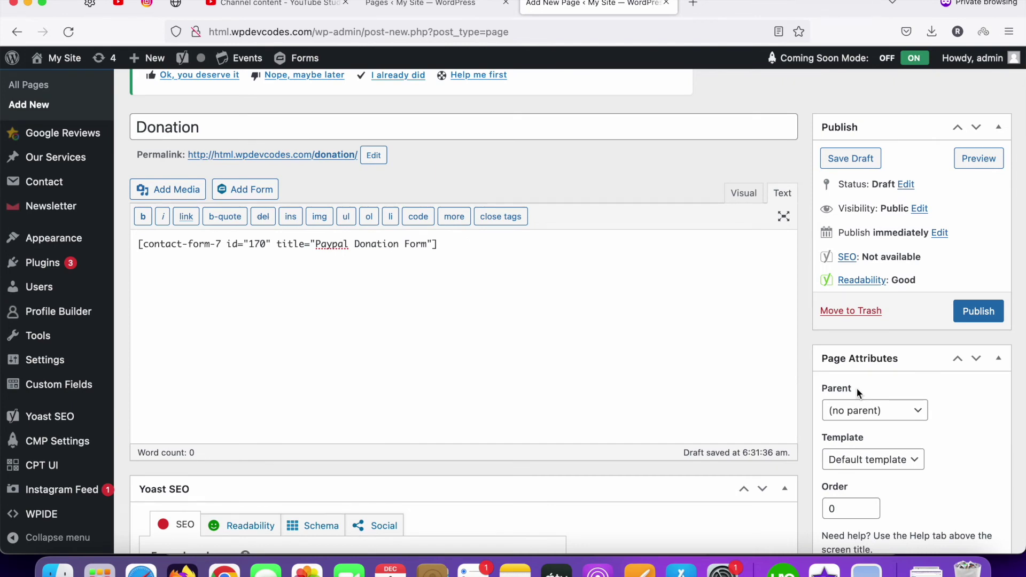
Publish the Donation page and open its live permalink in a new tab.
click(977, 310)
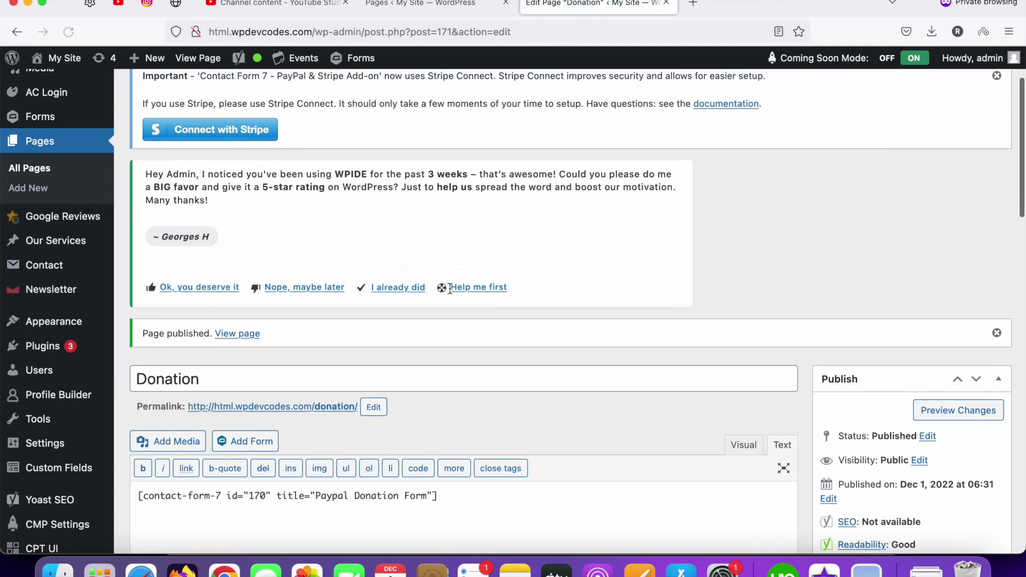
scroll(449, 288, down, 2)
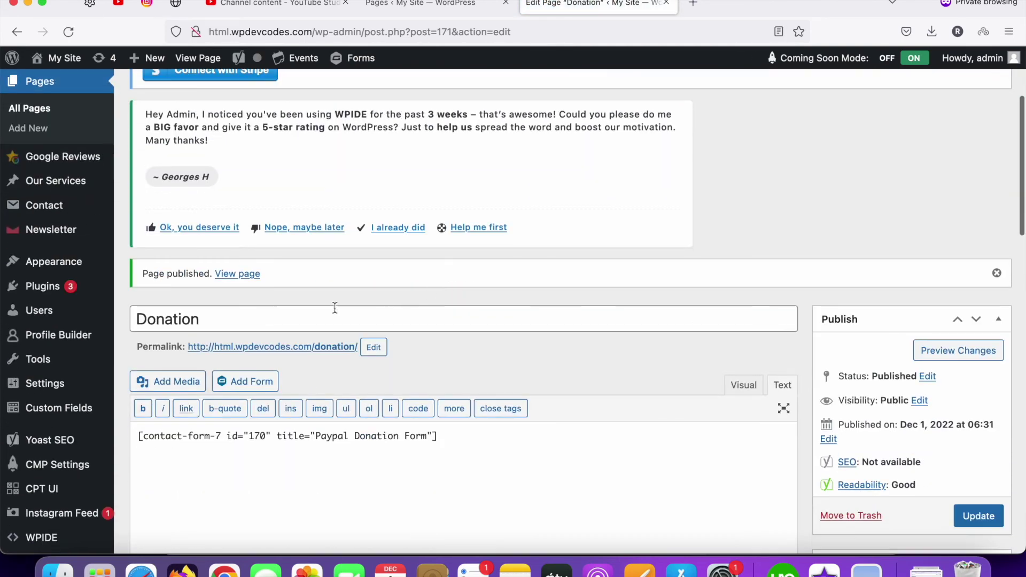
right_click(250, 355)
click(279, 359)
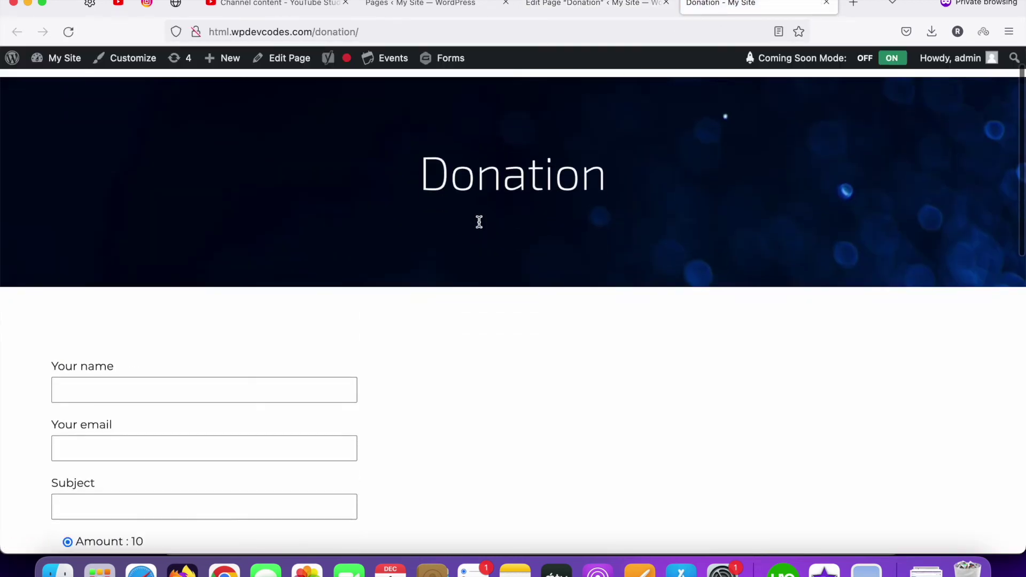
scroll(471, 230, down, 4)
scroll(337, 252, down, 2)
scroll(303, 252, down, 2)
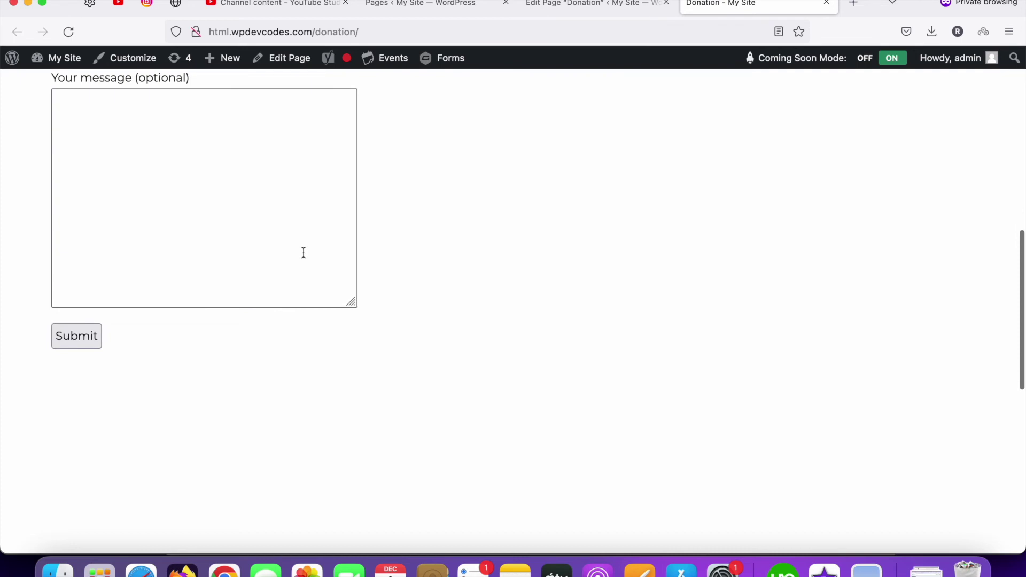
scroll(303, 252, up, 8)
scroll(303, 252, up, 2)
scroll(302, 251, down, 4)
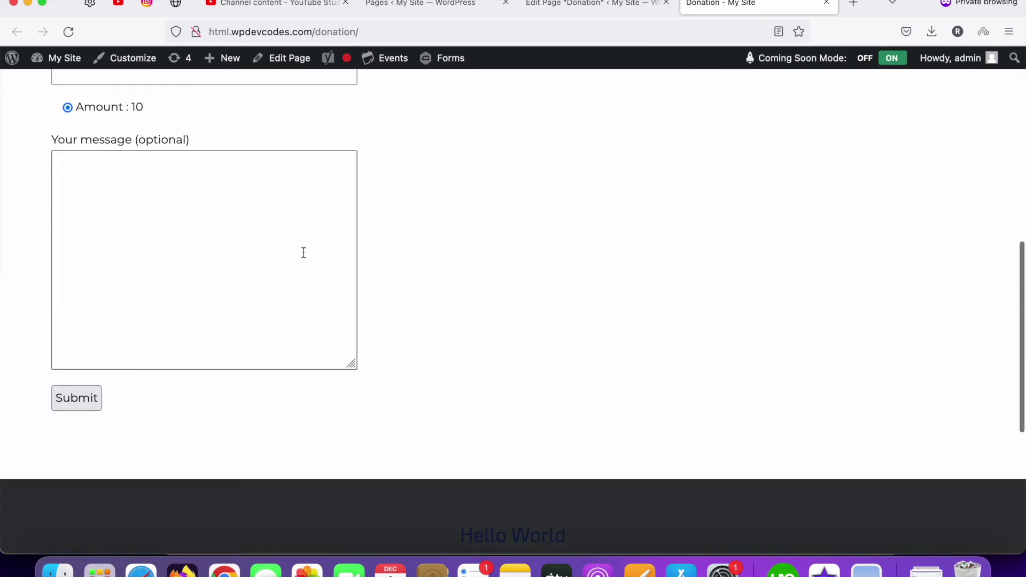
scroll(302, 251, up, 3)
Enter a test name, email and subject in the live Donation form, then submit it.
click(243, 154)
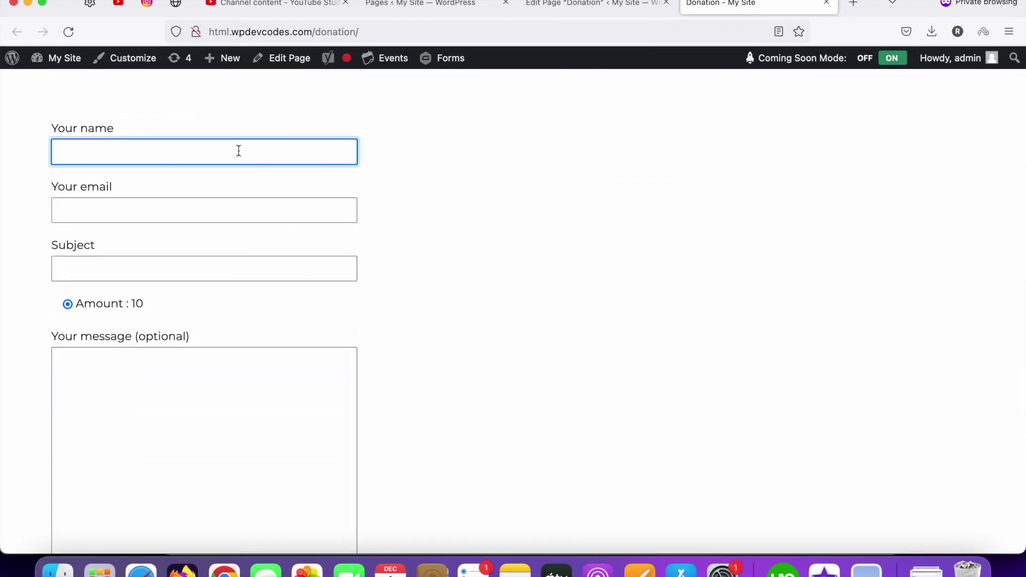
text(Tesy)
key(Tab)
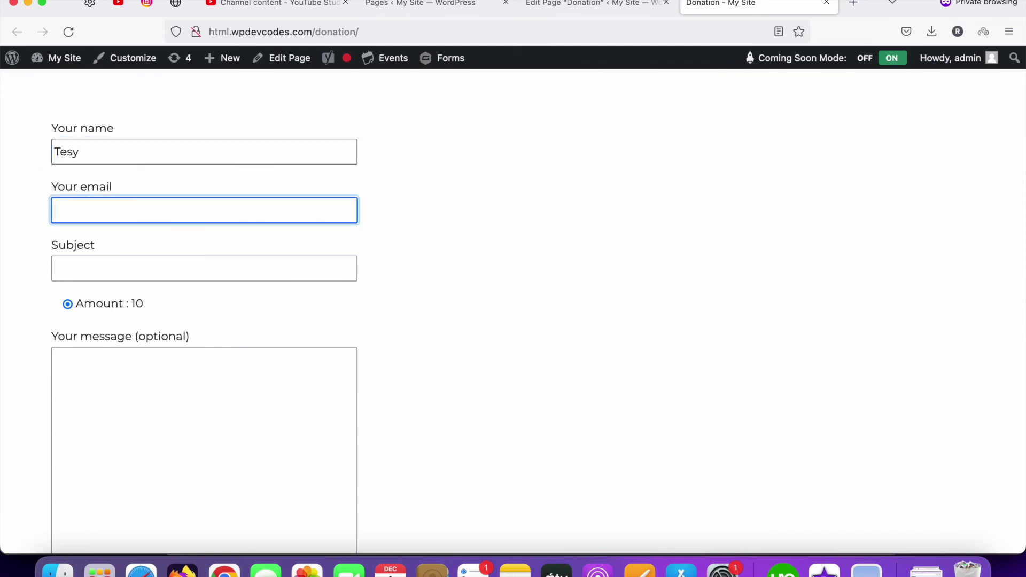
text(test@)
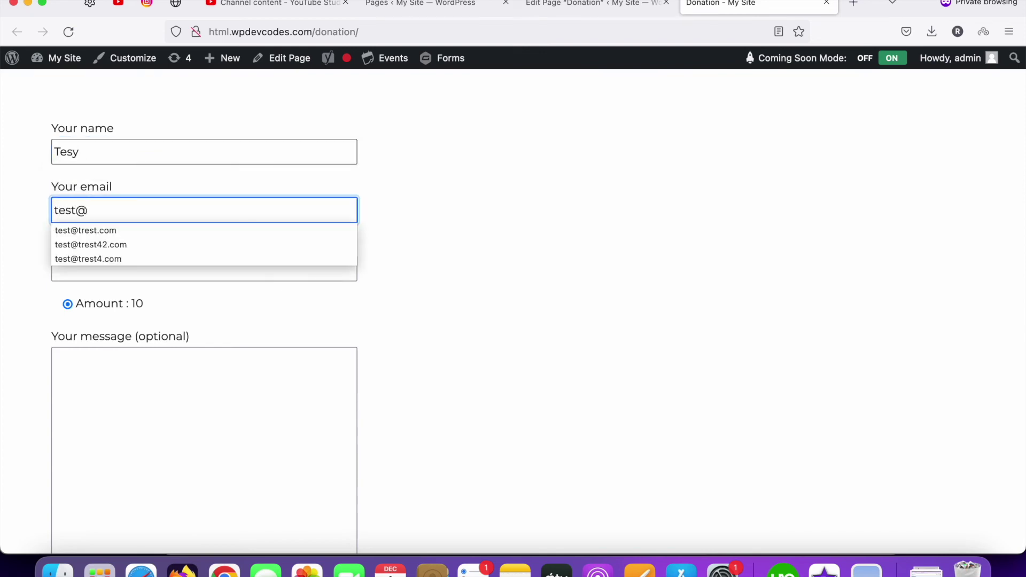
text(gmail.)
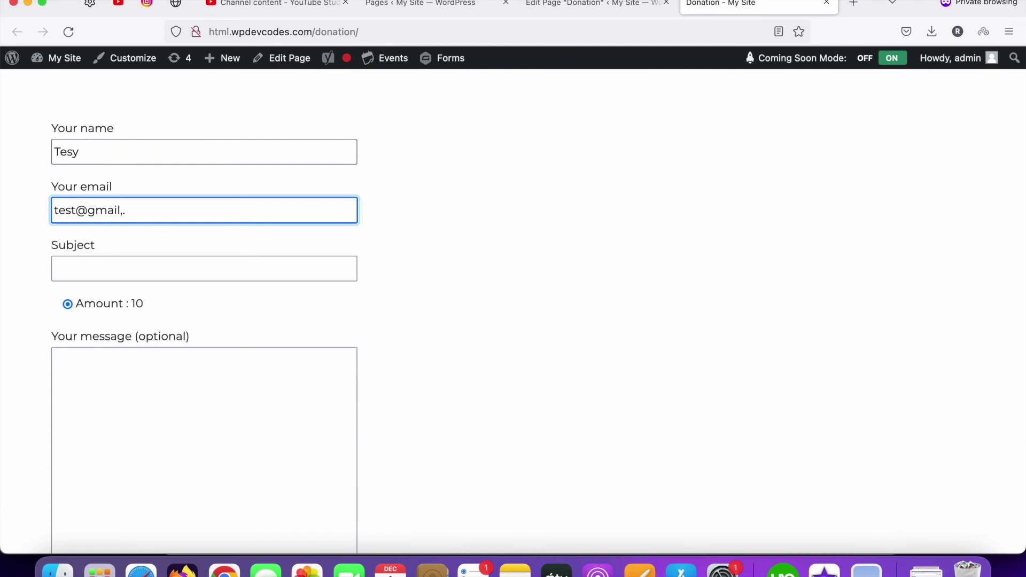
text(com)
key(Tab)
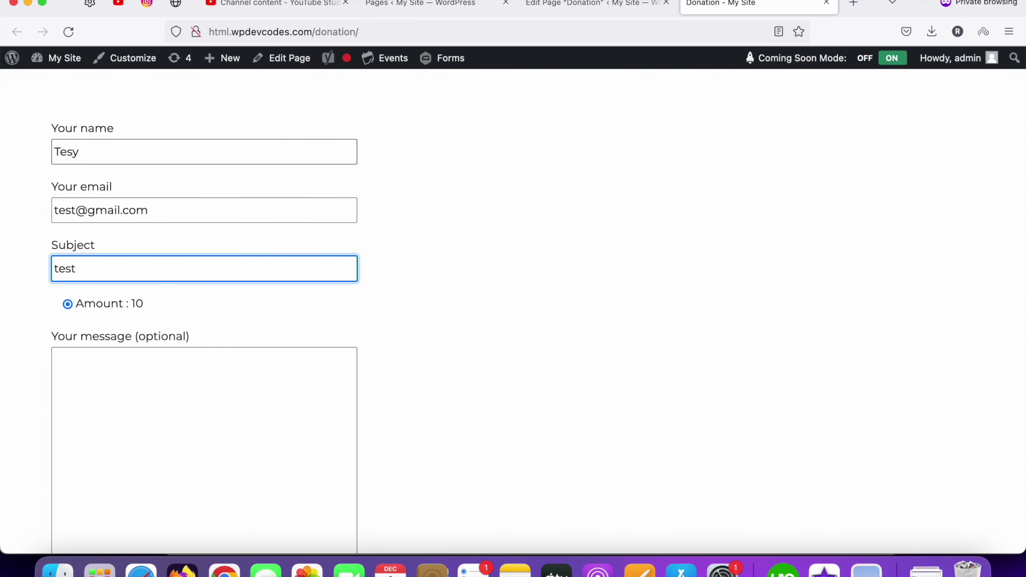
text(ing)
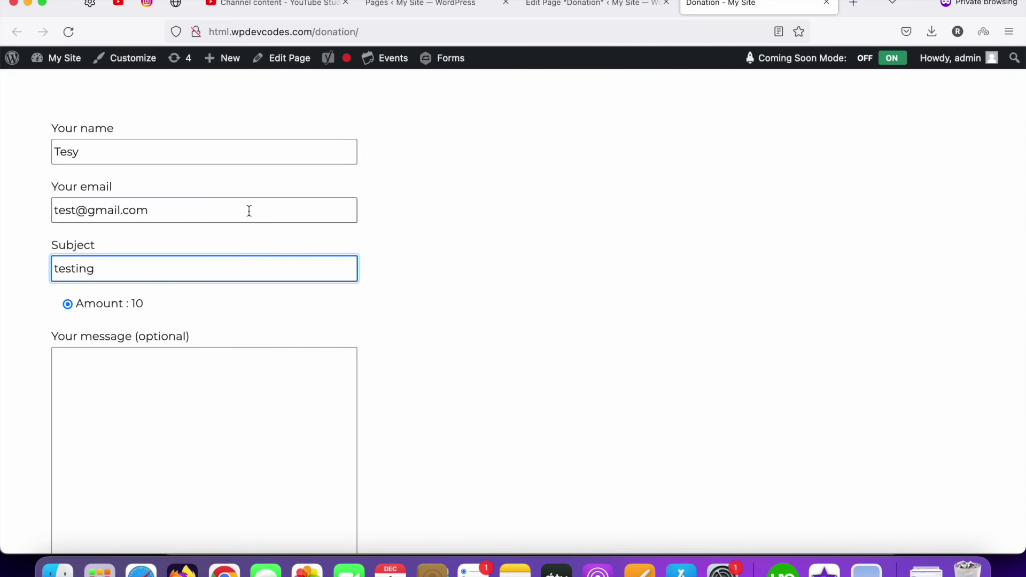
drag(146, 299, 66, 305)
click(172, 300)
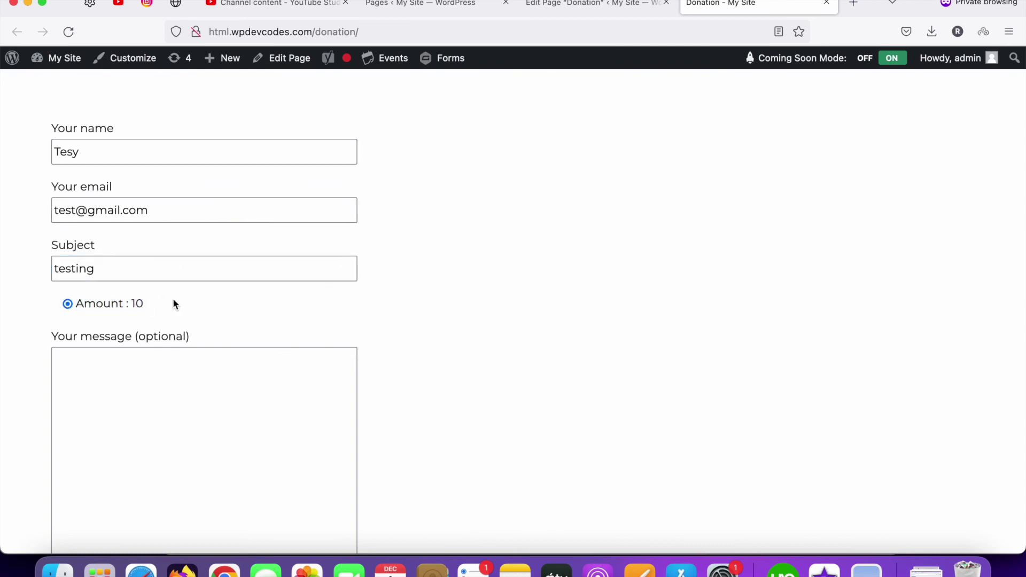
scroll(172, 301, down, 4)
scroll(99, 390, down, 1)
click(78, 398)
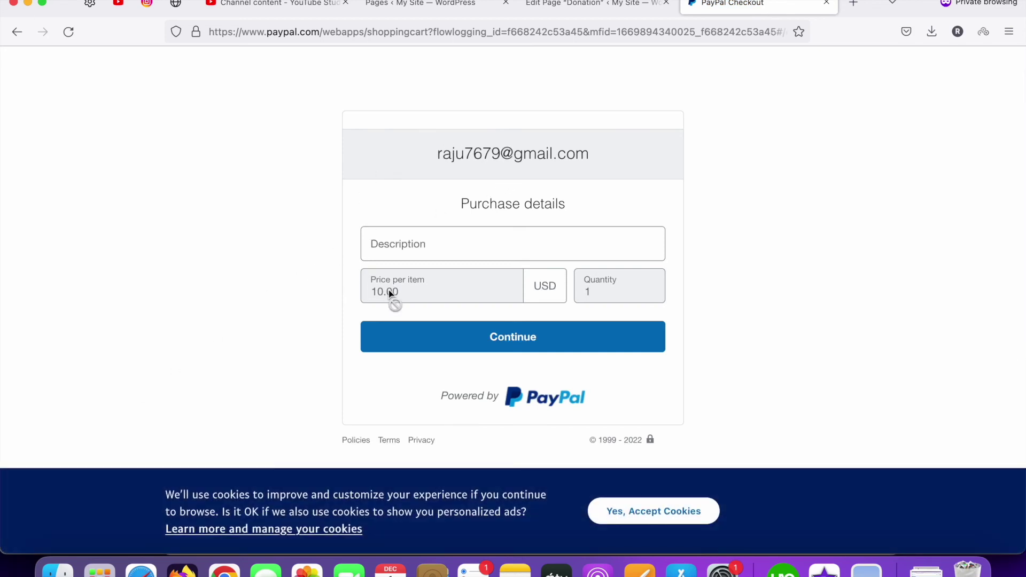
Continue the PayPal checkout showing a 10.00 USD price per item.
click(477, 337)
scroll(487, 203, down, 5)
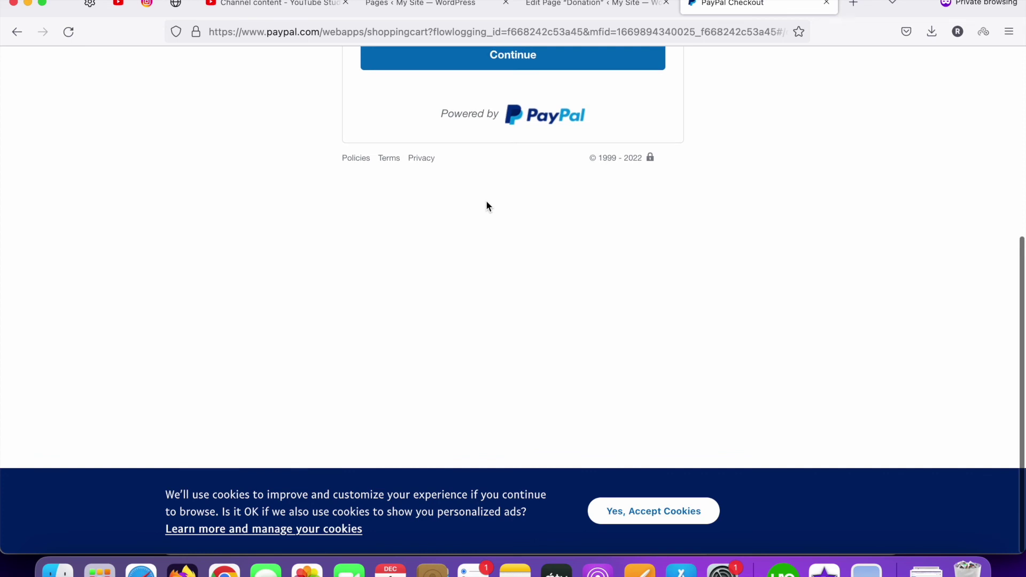
scroll(486, 202, up, 5)
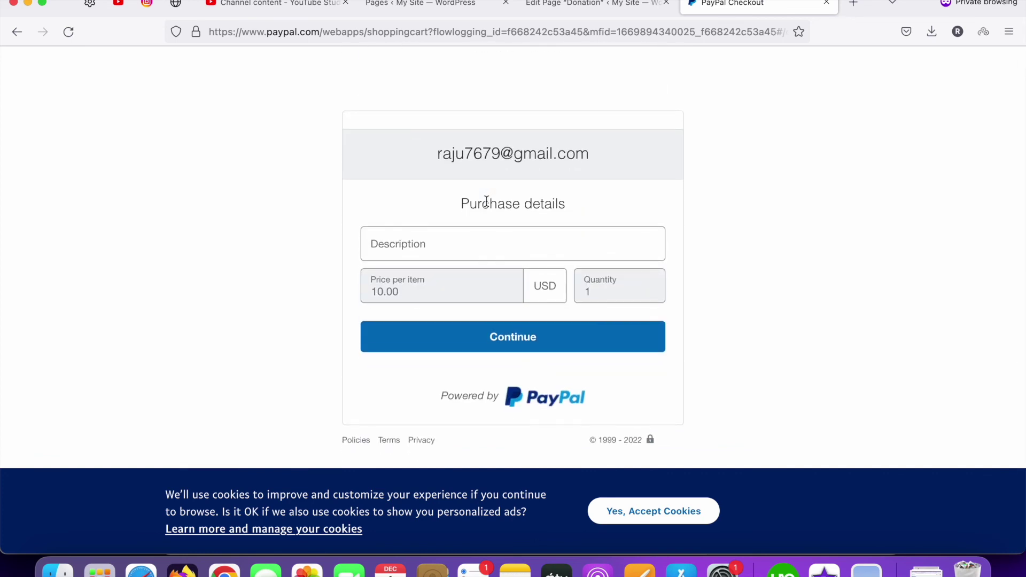